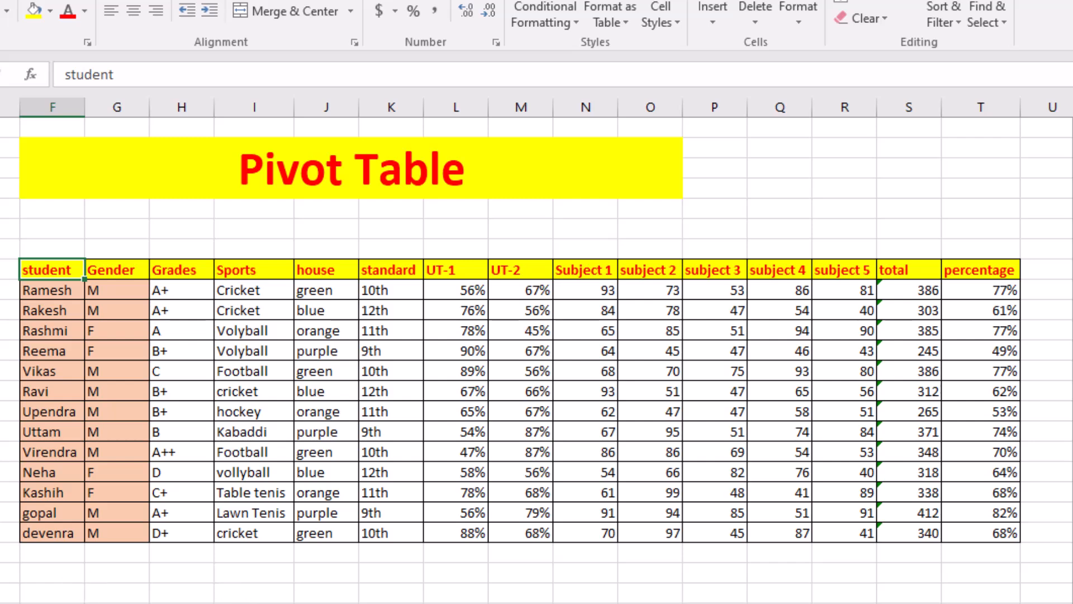
Step: Create a PivotTable on a new worksheet from the student data range F8:T21
{"action": "left_click", "coordinate": [4, 167]}
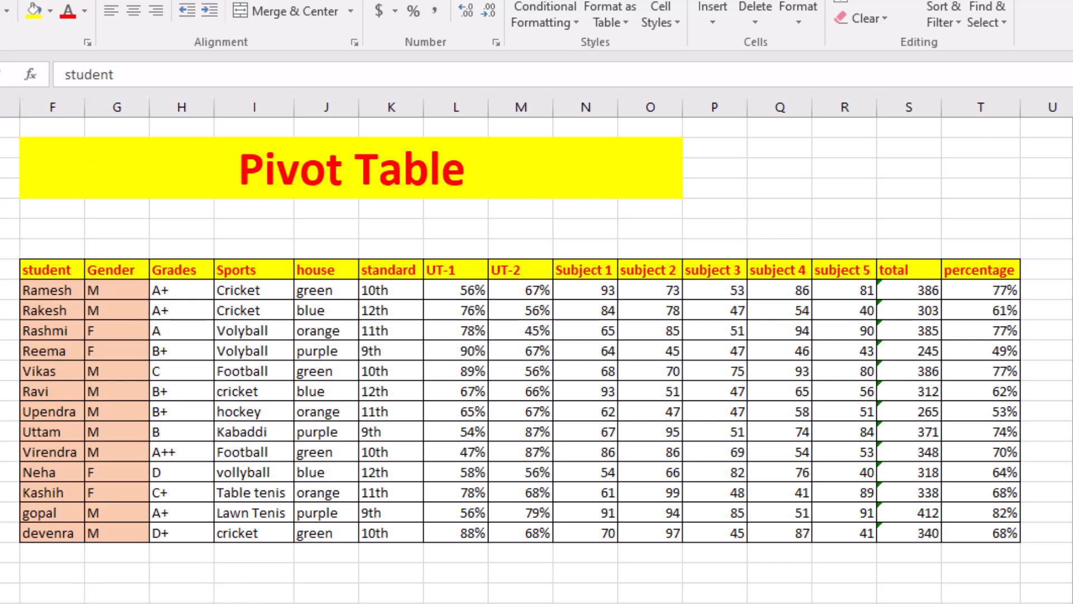
{"action": "left_click", "coordinate": [49, 271]}
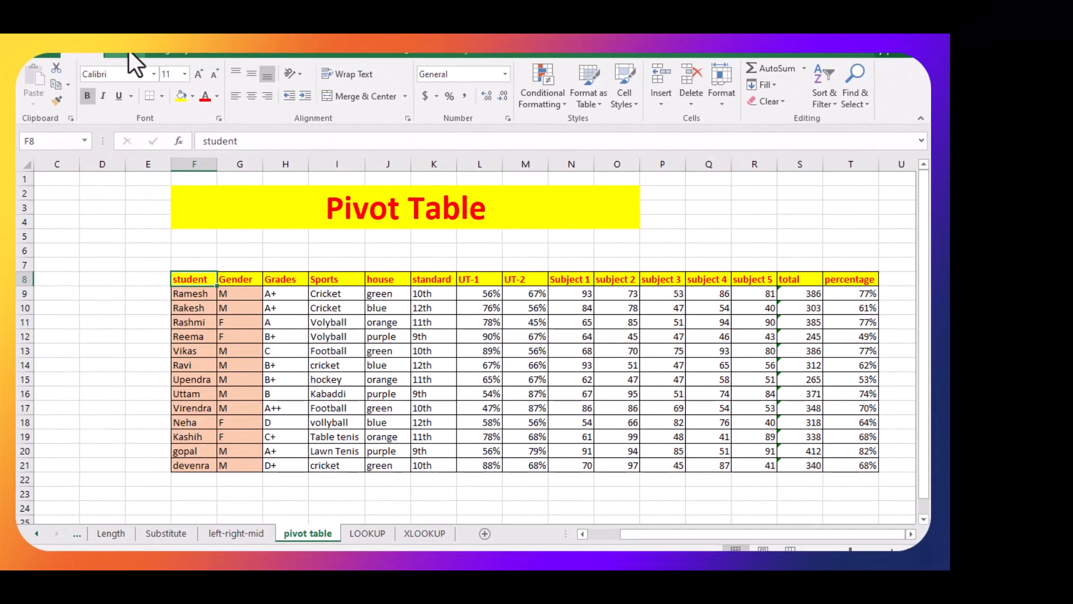
{"action": "left_click", "coordinate": [125, 54]}
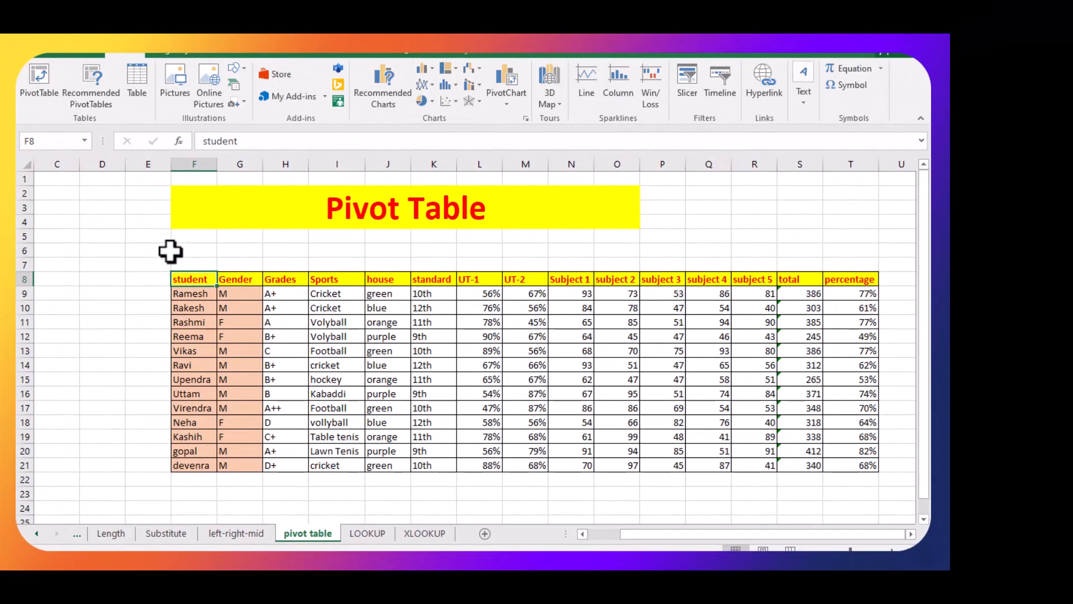
{"action": "left_click", "coordinate": [41, 79]}
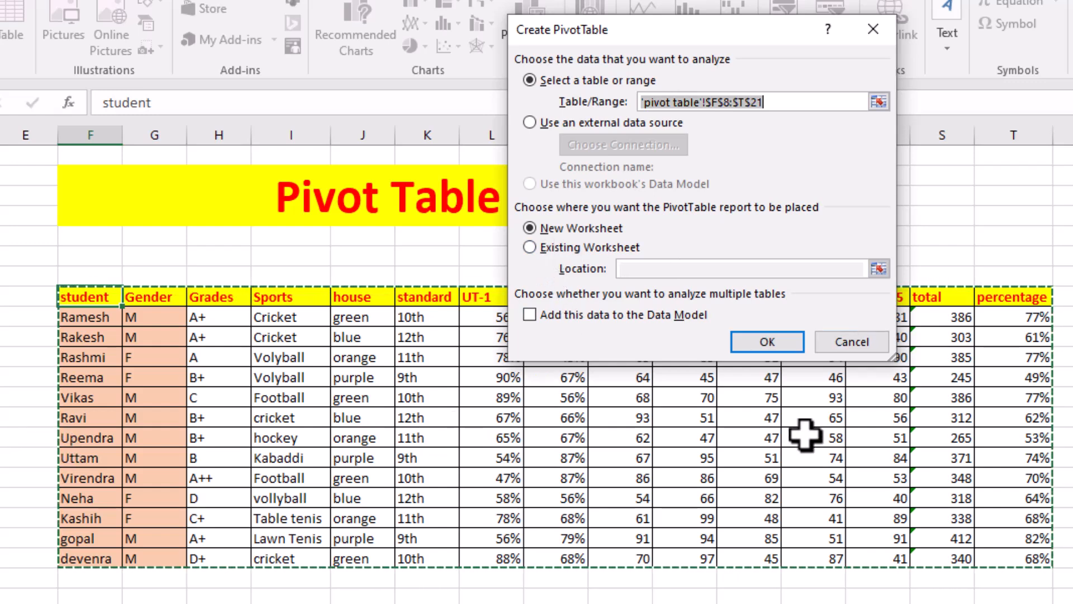
{"action": "left_click", "coordinate": [767, 342]}
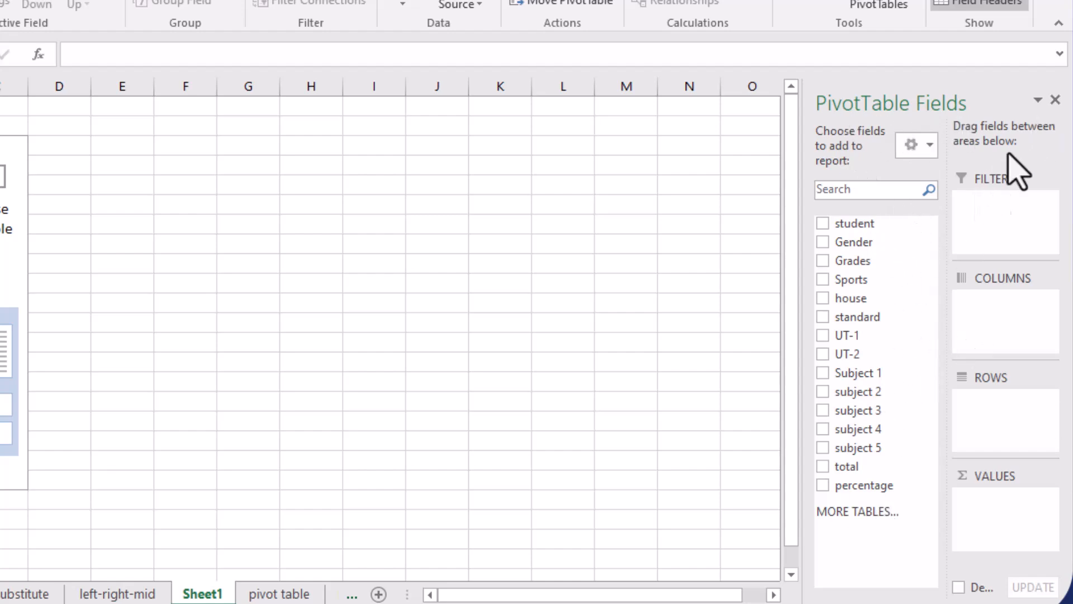
Step: Switch the PivotTable field list to the stacked layout and back to Fields Section and Areas Section Side-By-Side
{"action": "left_click", "coordinate": [930, 147]}
{"action": "left_click", "coordinate": [861, 191]}
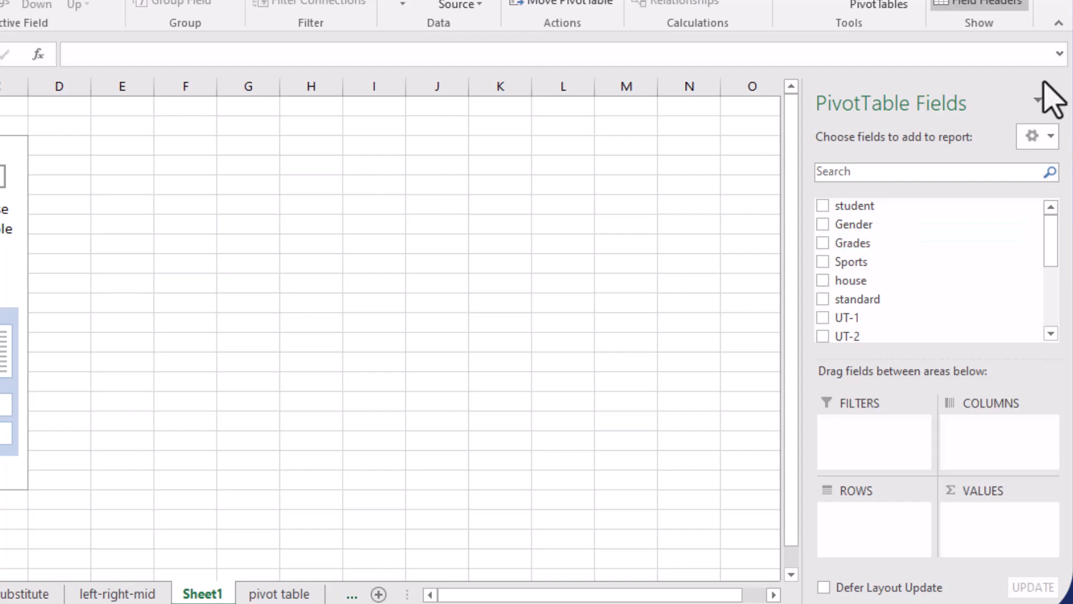
{"action": "left_click", "coordinate": [1051, 136]}
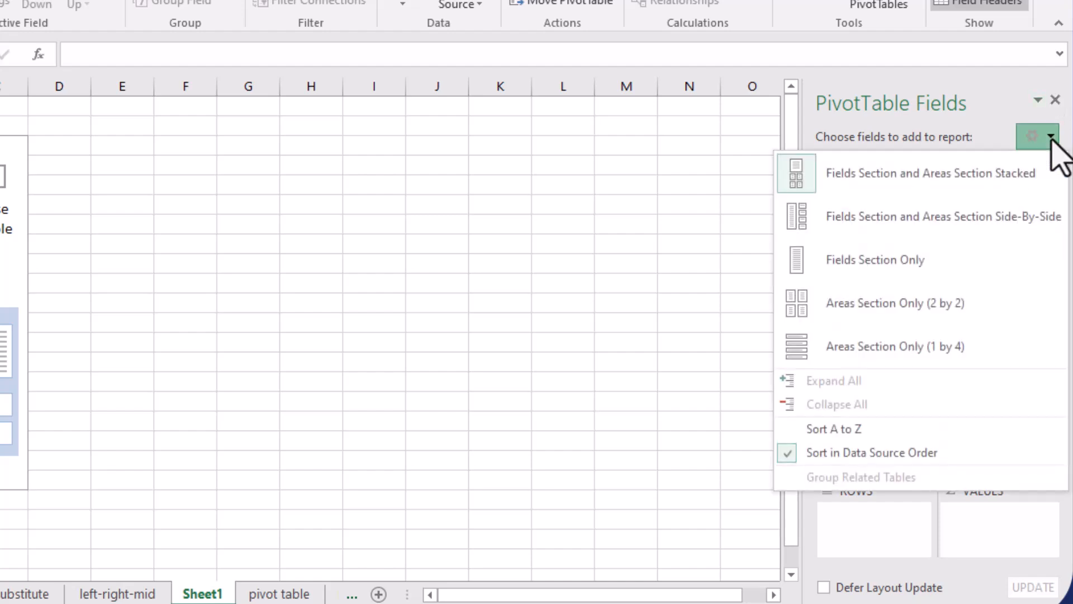
{"action": "left_click", "coordinate": [930, 218]}
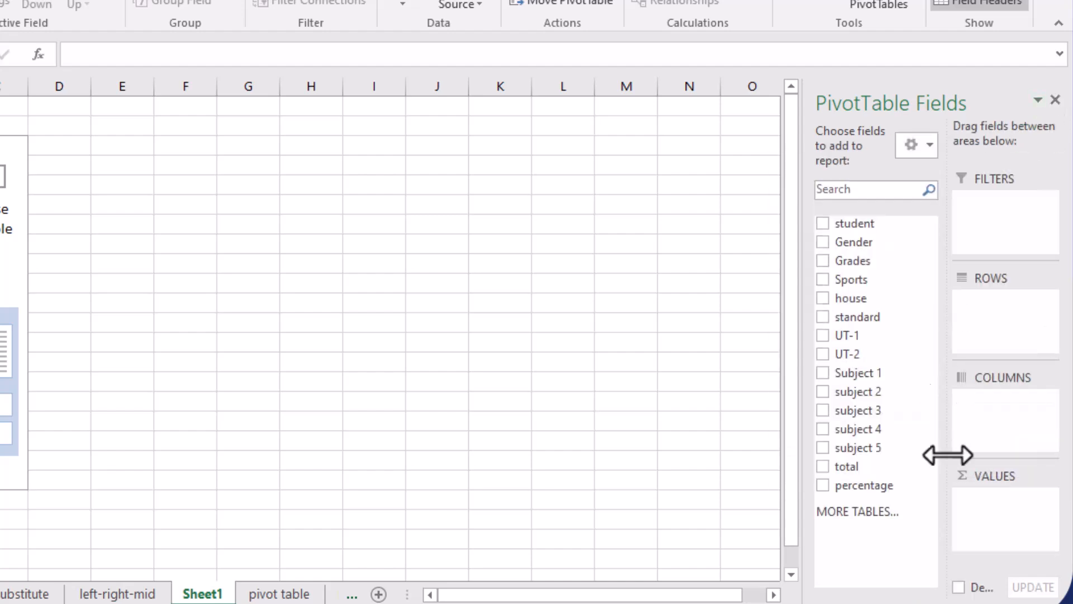
Step: Try the Fields Section Only and Areas Section Only (2 by 2) layouts for the PivotTable field list
{"action": "left_click", "coordinate": [928, 147]}
{"action": "left_click", "coordinate": [910, 269]}
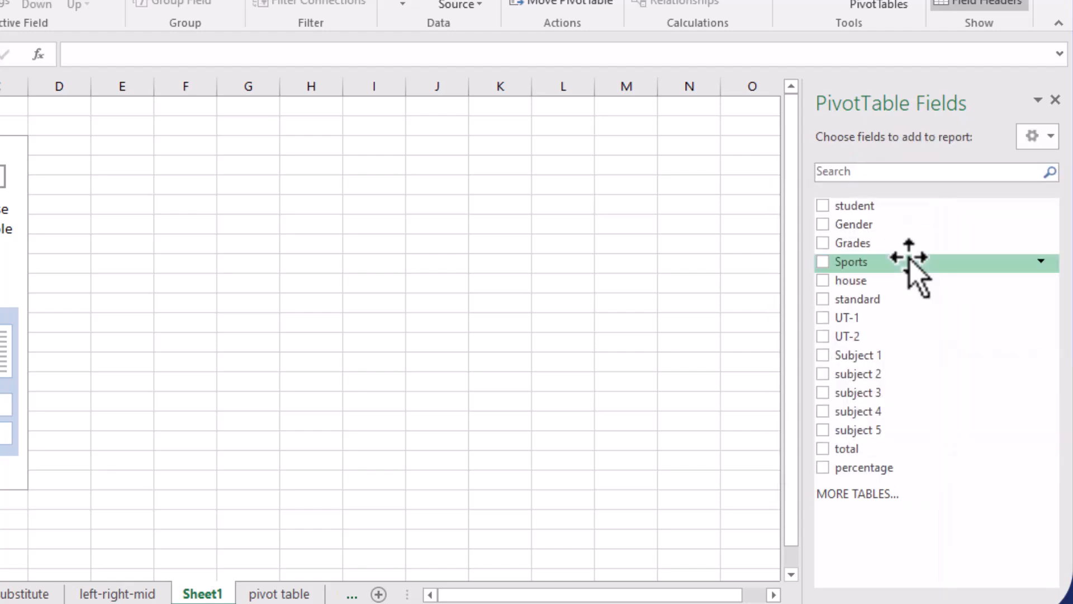
{"action": "left_click", "coordinate": [1050, 139]}
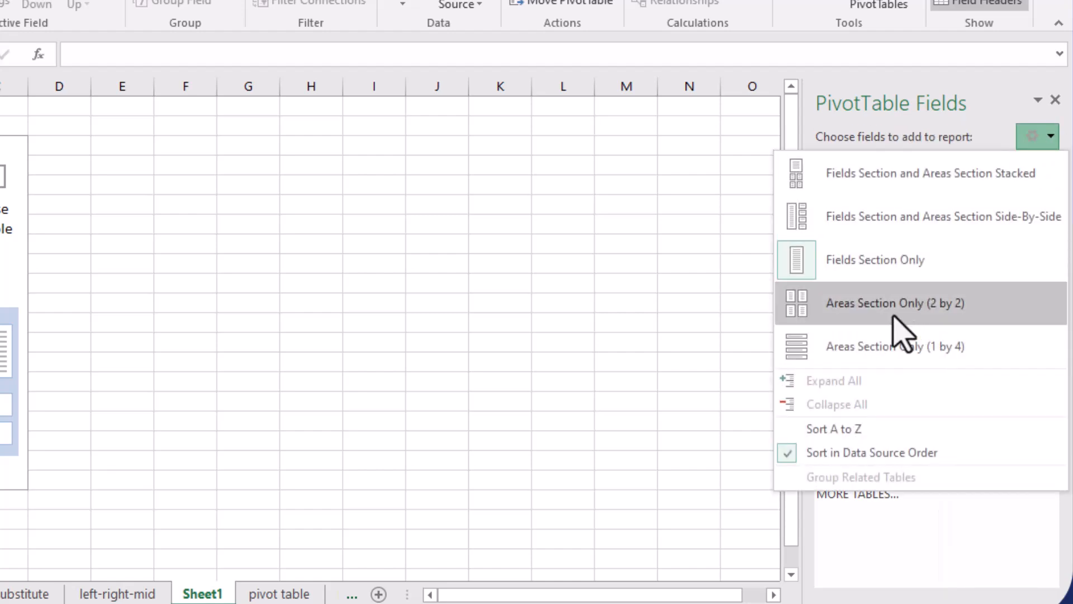
{"action": "left_click", "coordinate": [899, 324]}
Step: Compare the stacked and side-by-side field list layouts, ending with Fields Section and Areas Section Stacked
{"action": "left_click", "coordinate": [1049, 134]}
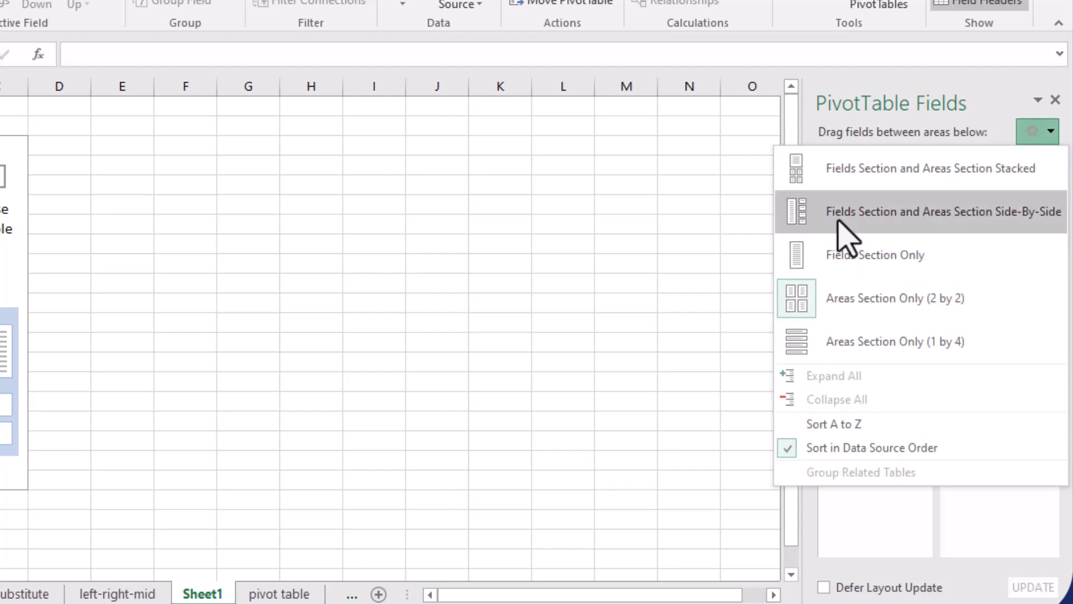
{"action": "left_click", "coordinate": [834, 170]}
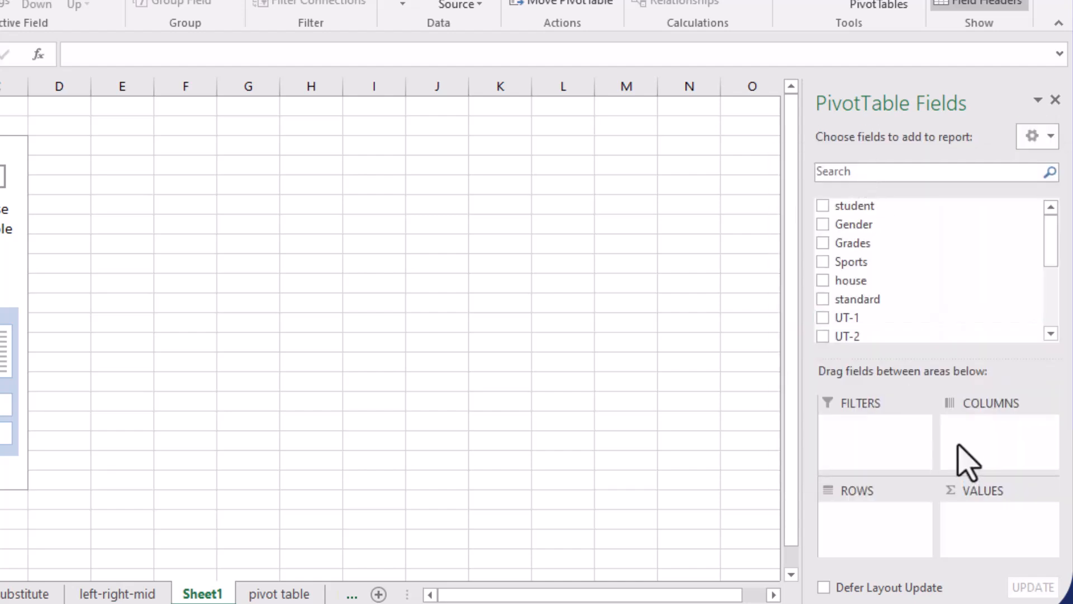
{"action": "left_click", "coordinate": [1051, 137]}
{"action": "left_click", "coordinate": [847, 218]}
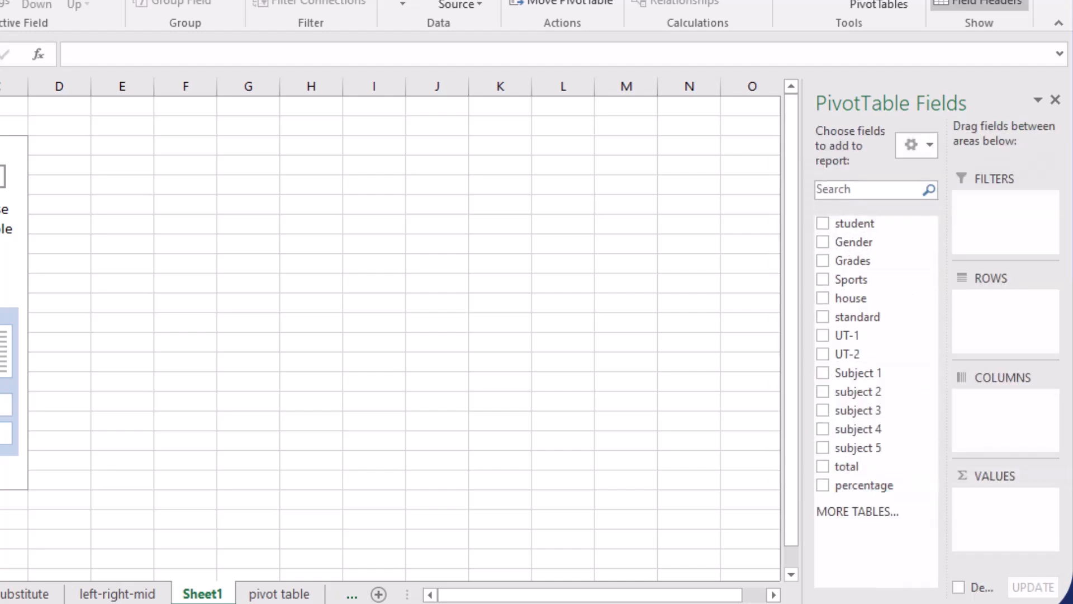
{"action": "left_click", "coordinate": [929, 146]}
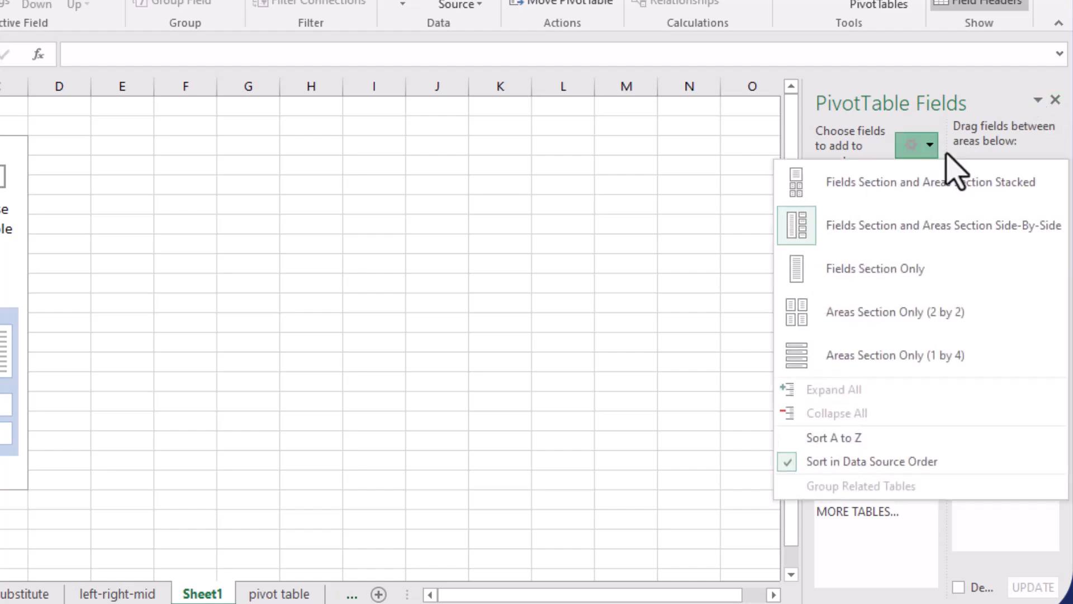
{"action": "left_click", "coordinate": [887, 188]}
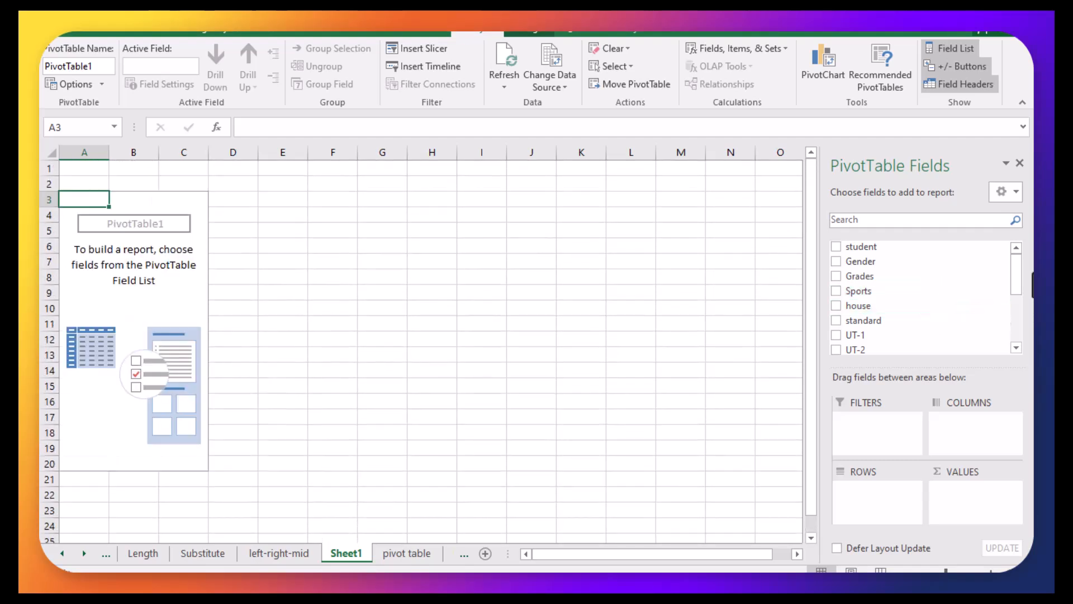
Step: Add the Gender field to the PivotTable as a report filter and look at its filter choices
{"action": "mouse_move", "coordinate": [1016, 283]}
{"action": "left_mouse_down"}
{"action": "mouse_move", "coordinate": [1020, 331]}
{"action": "mouse_move", "coordinate": [1022, 270]}
{"action": "left_mouse_up"}
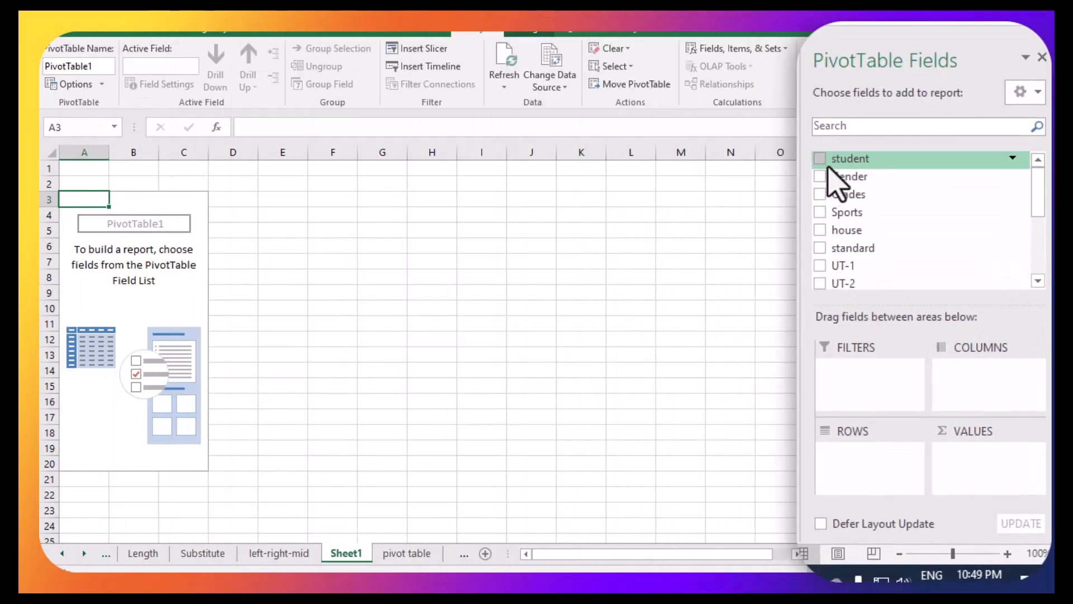
{"action": "left_click", "coordinate": [820, 176]}
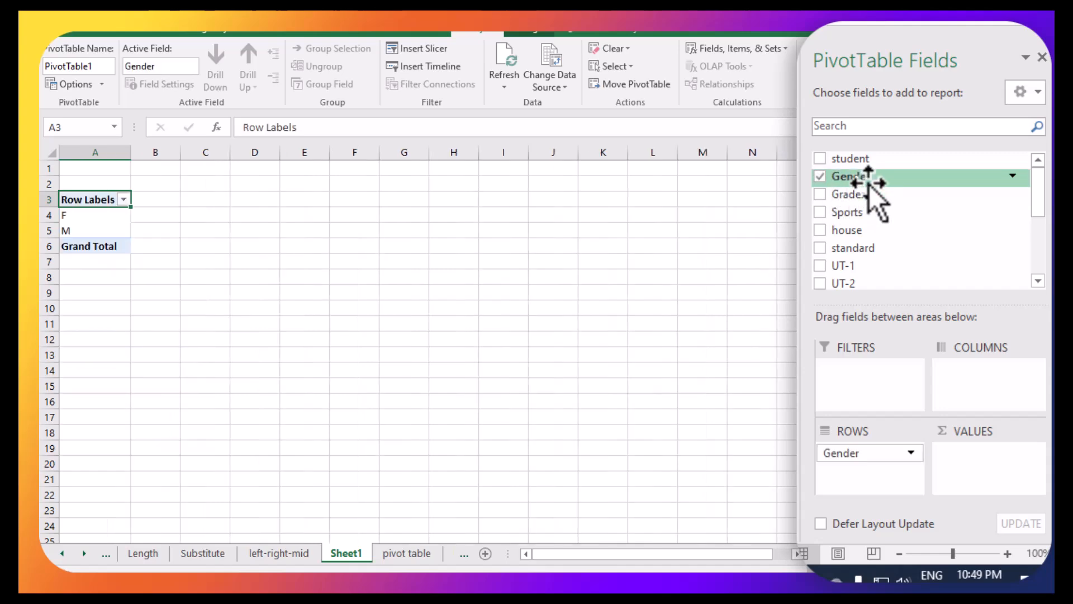
{"action": "left_click_drag", "start_coordinate": [875, 454], "coordinate": [870, 370]}
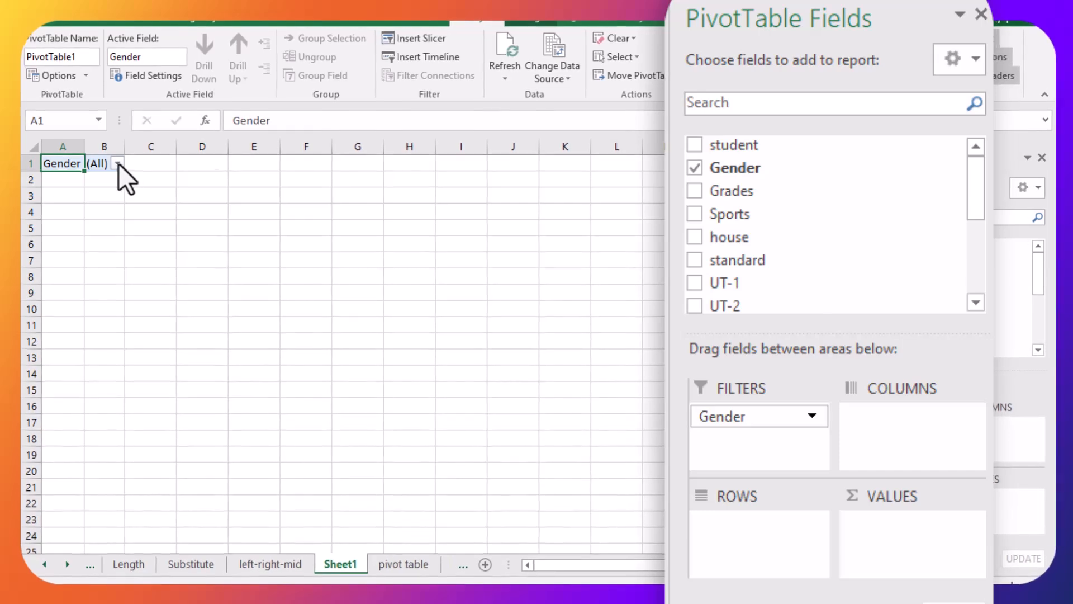
{"action": "left_click", "coordinate": [118, 163]}
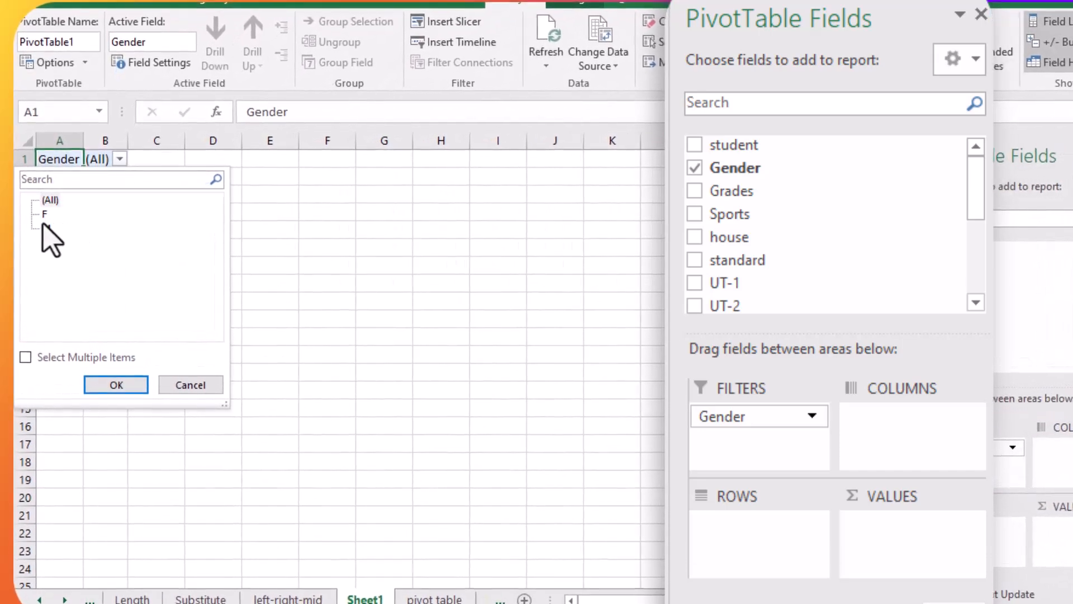
{"action": "left_click", "coordinate": [449, 274]}
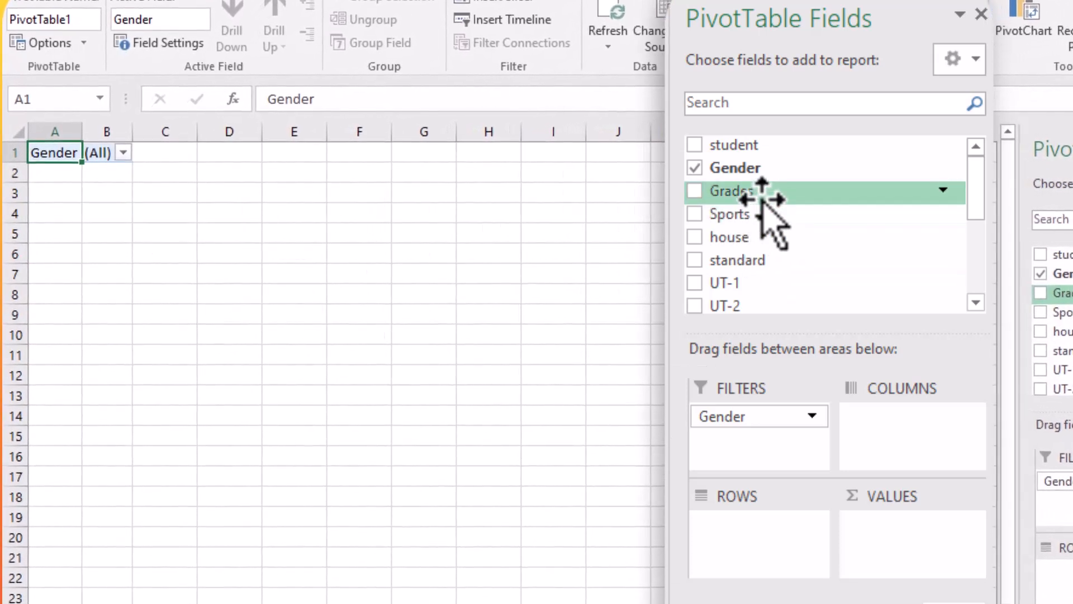
Step: Add the student field to the Rows area and place the total field beneath it
{"action": "left_click_drag", "start_coordinate": [762, 145], "coordinate": [735, 547]}
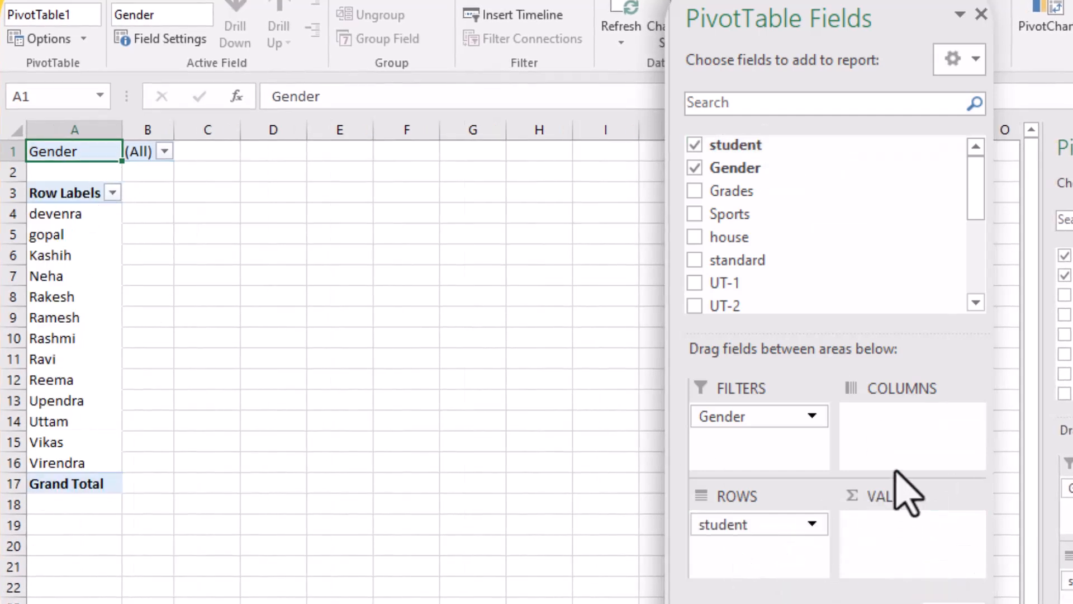
{"action": "scroll", "coordinate": [822, 268], "scroll_direction": "down", "scroll_amount": 2}
{"action": "scroll", "coordinate": [182, 385], "scroll_direction": "up", "scroll_amount": 2}
{"action": "left_click_drag", "start_coordinate": [973, 175], "coordinate": [974, 256]}
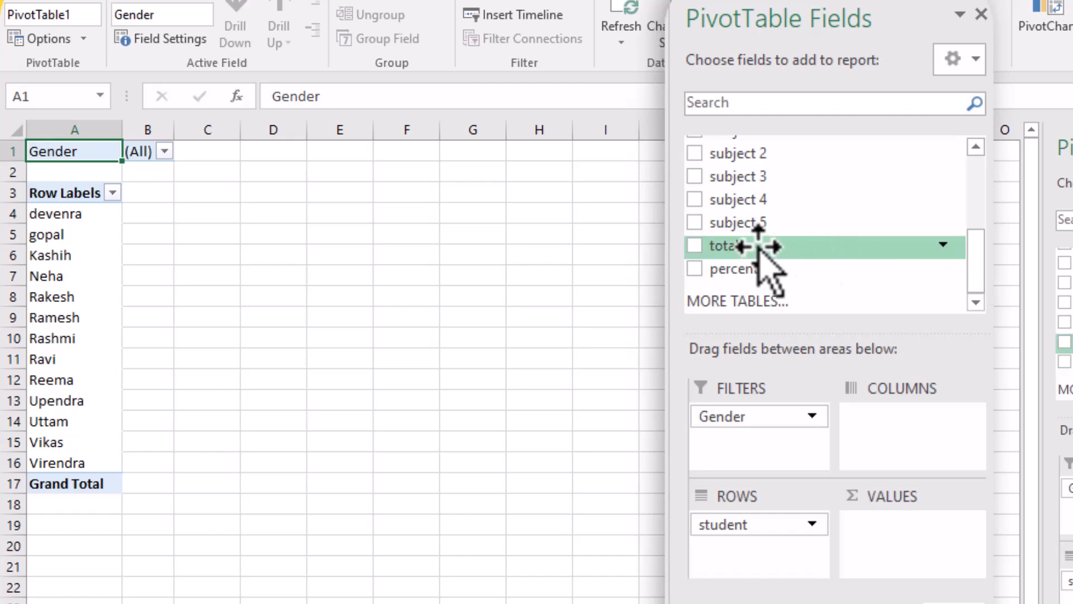
{"action": "left_click_drag", "start_coordinate": [758, 247], "coordinate": [760, 566]}
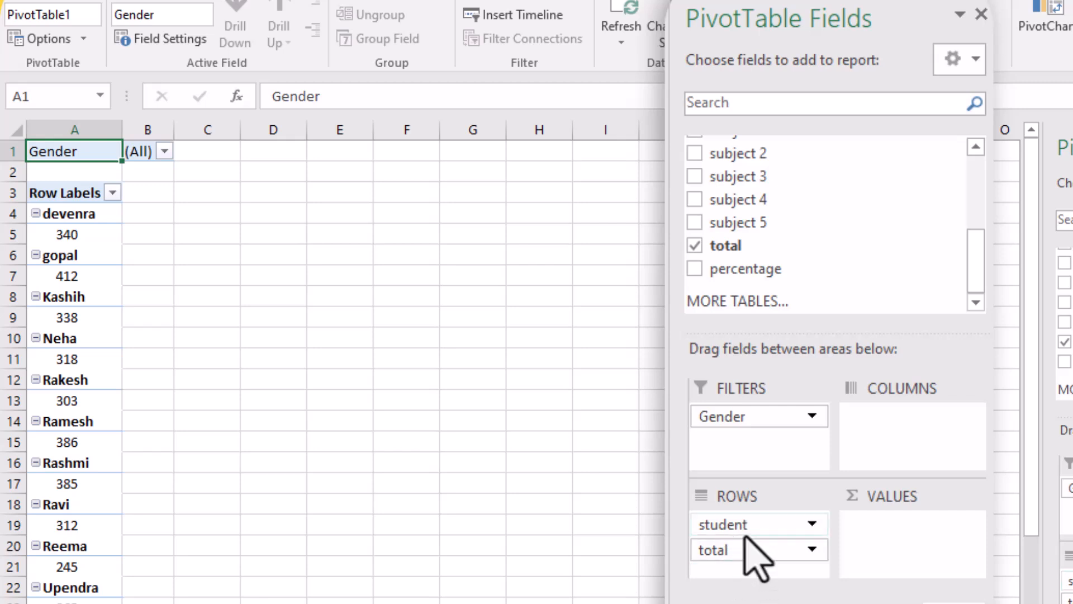
Step: Move the total field from Rows to Columns and from there into the Values area
{"action": "left_click_drag", "start_coordinate": [737, 550], "coordinate": [880, 436]}
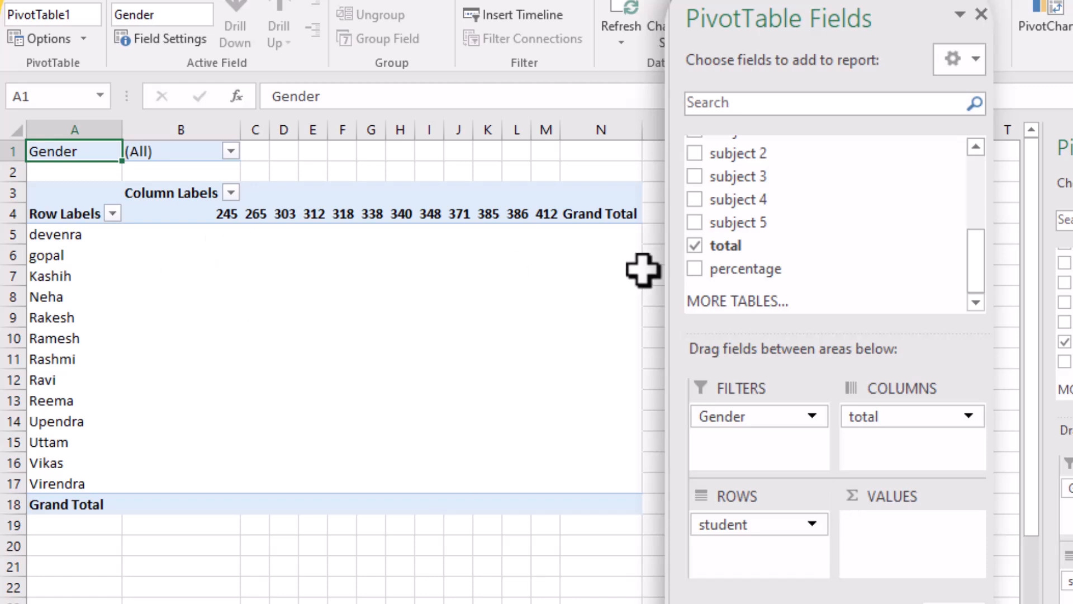
{"action": "left_click_drag", "start_coordinate": [895, 416], "coordinate": [905, 575]}
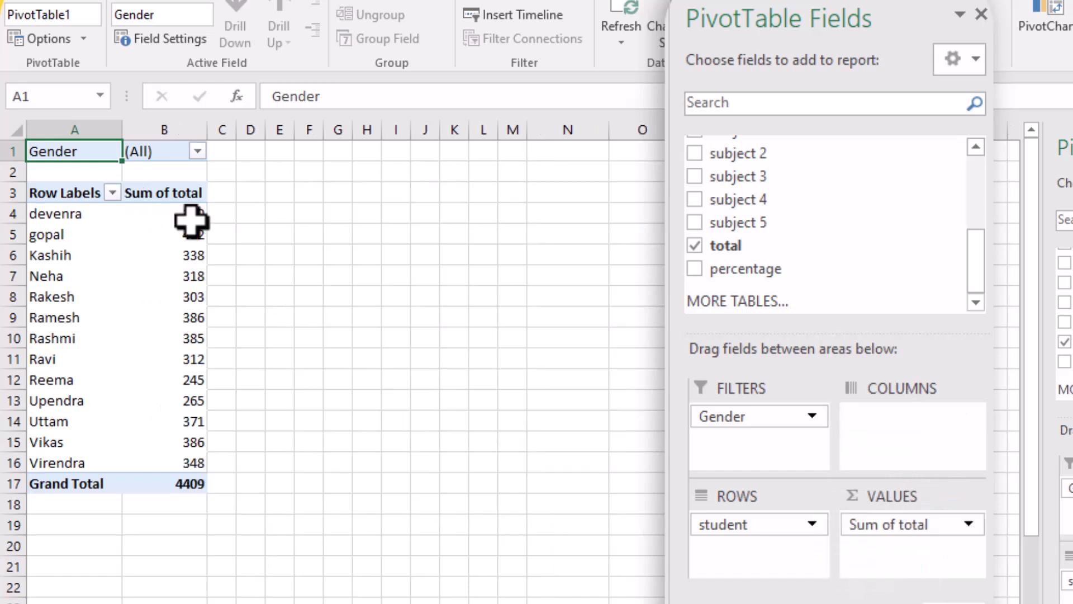
Step: Compare the report with total in Rows and in Values, leaving the total field in the Values area
{"action": "left_click_drag", "start_coordinate": [744, 591], "coordinate": [743, 562]}
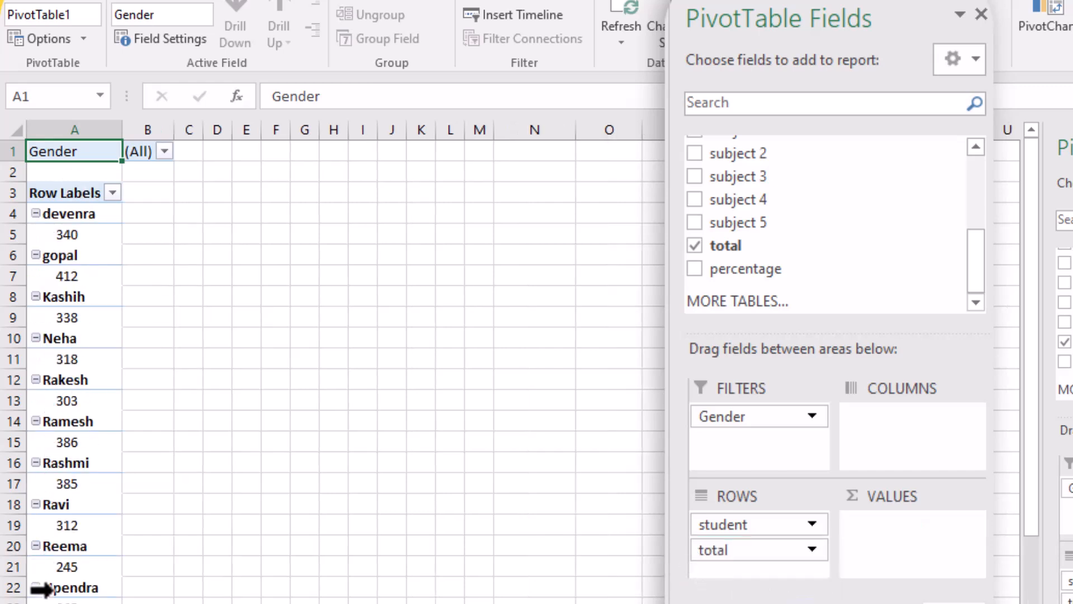
{"action": "left_click_drag", "start_coordinate": [729, 548], "coordinate": [904, 541]}
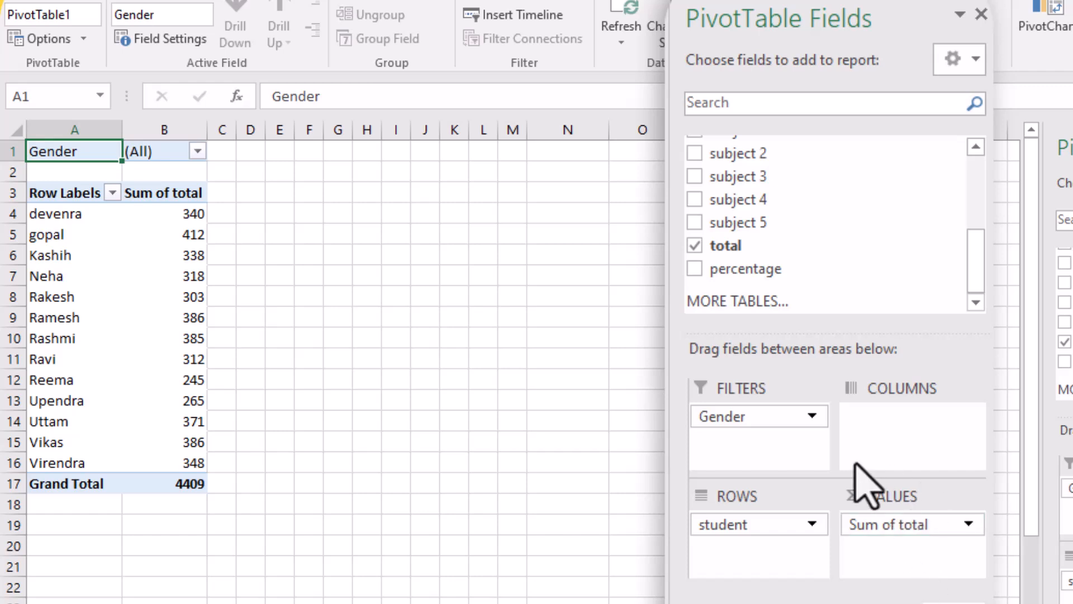
{"action": "left_click_drag", "start_coordinate": [912, 528], "coordinate": [760, 582]}
{"action": "scroll", "coordinate": [450, 515], "scroll_direction": "down", "scroll_amount": 5}
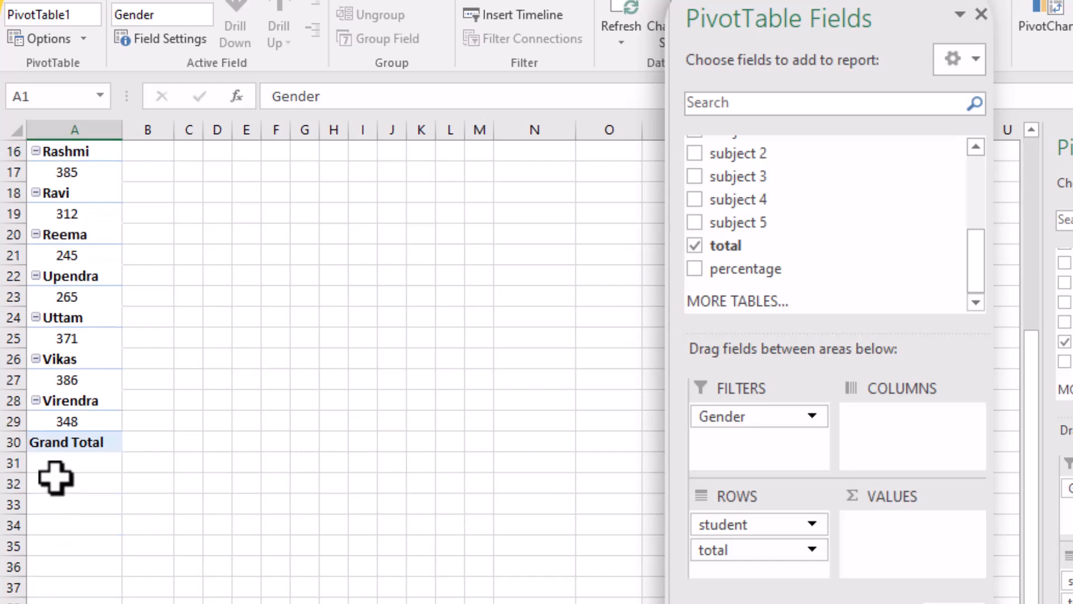
{"action": "left_click_drag", "start_coordinate": [740, 552], "coordinate": [914, 548]}
{"action": "scroll", "coordinate": [426, 551], "scroll_direction": "up", "scroll_amount": 5}
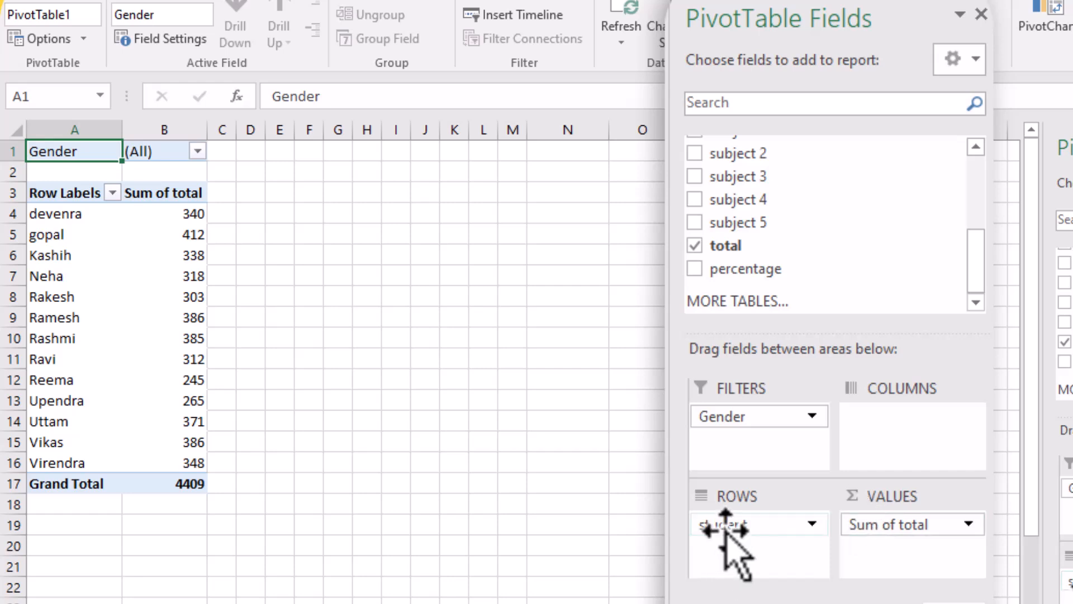
Step: Filter the PivotTable report by Gender to show only M
{"action": "left_click", "coordinate": [197, 152]}
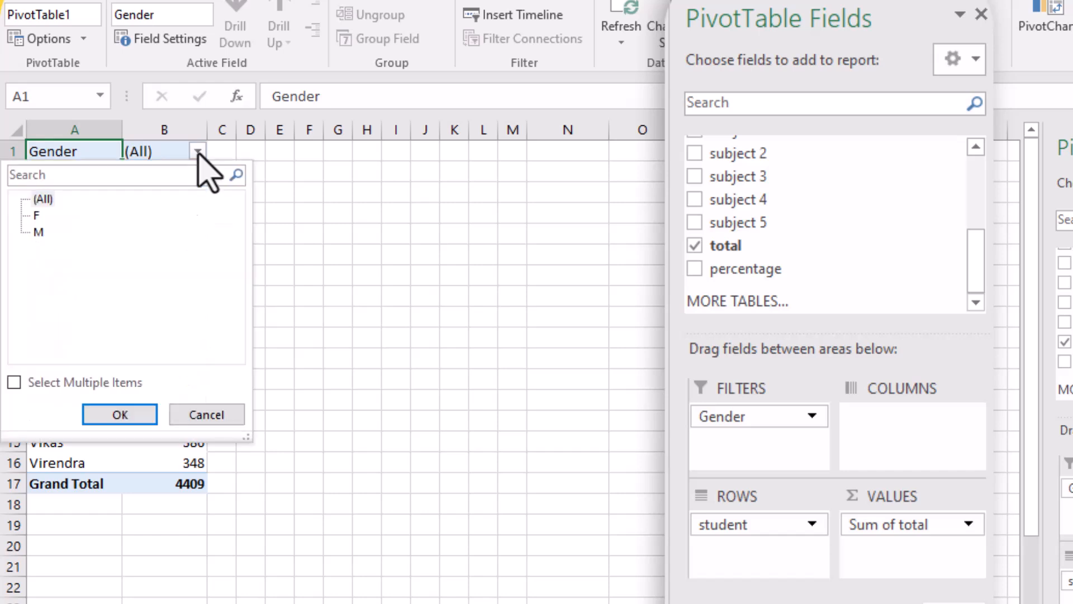
{"action": "left_click", "coordinate": [140, 415]}
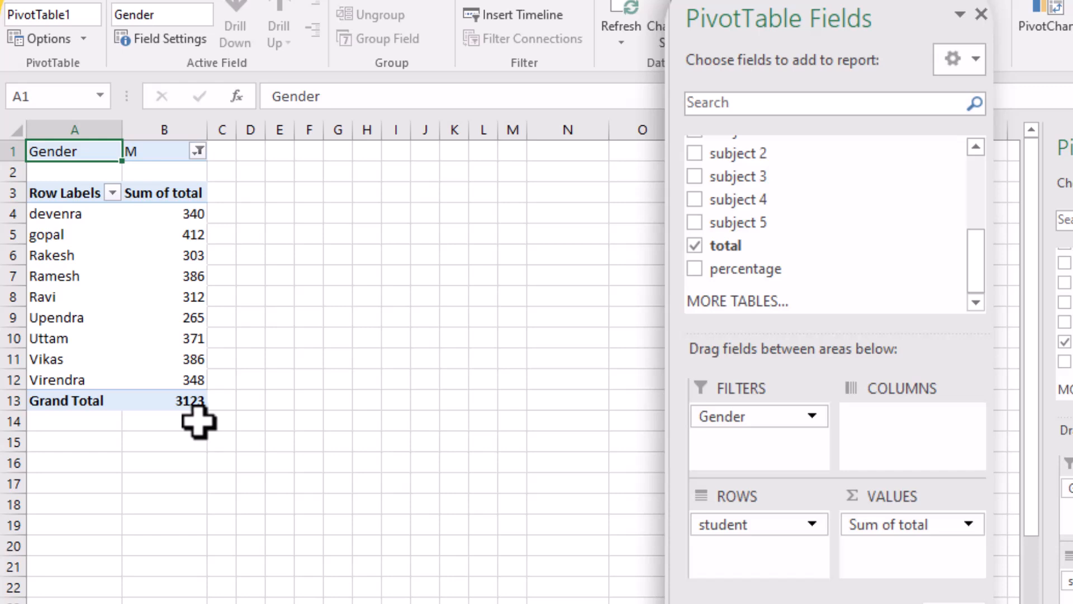
{"action": "left_click", "coordinate": [199, 151]}
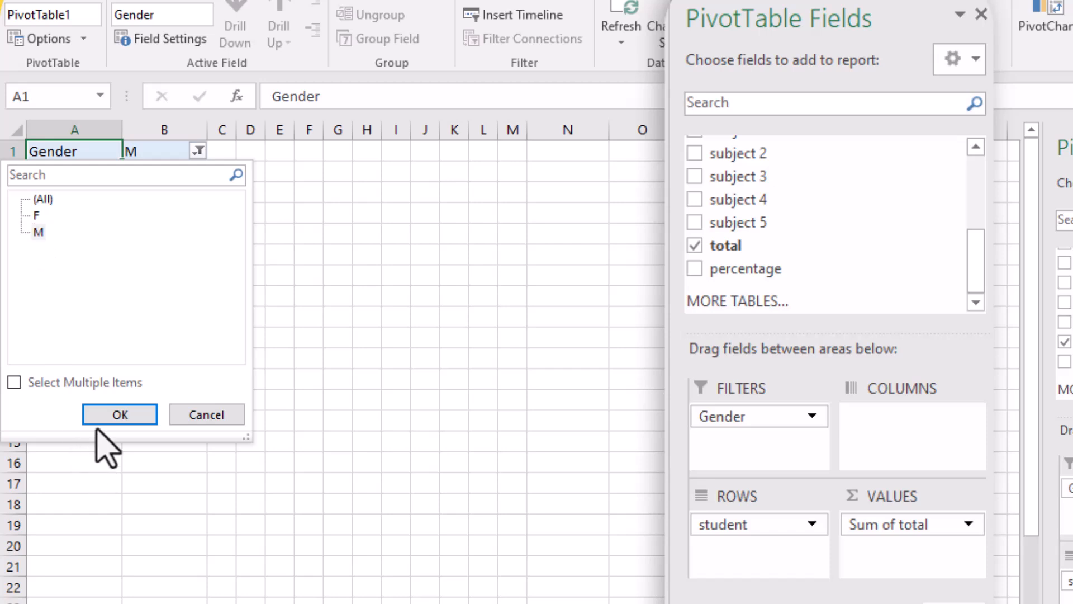
{"action": "left_click", "coordinate": [39, 232]}
{"action": "left_click", "coordinate": [115, 417]}
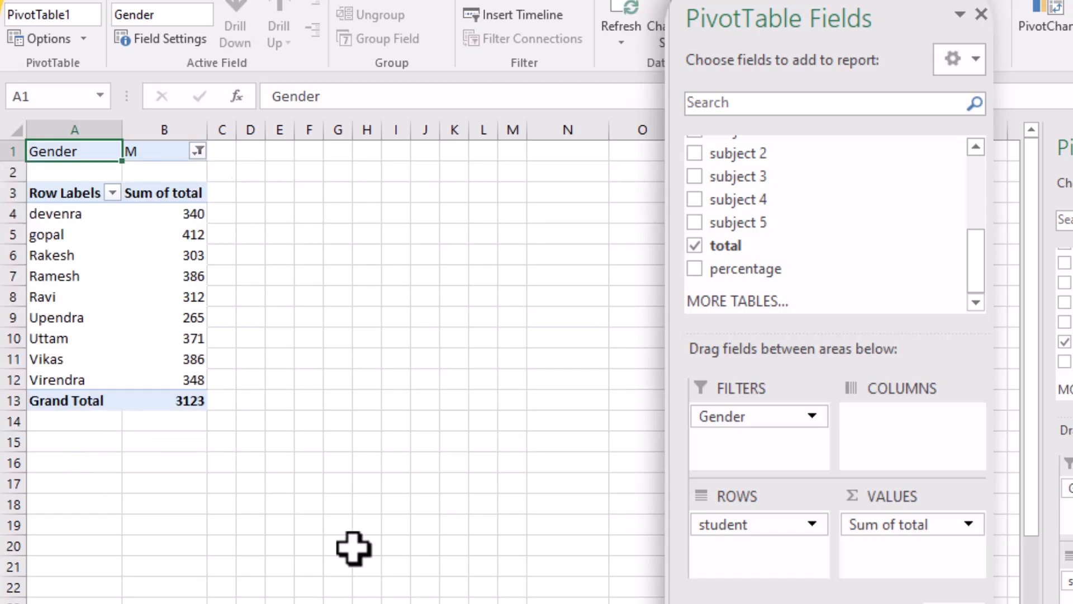
Step: Set the PivotTable's Gender filter to F
{"action": "left_click", "coordinate": [198, 151]}
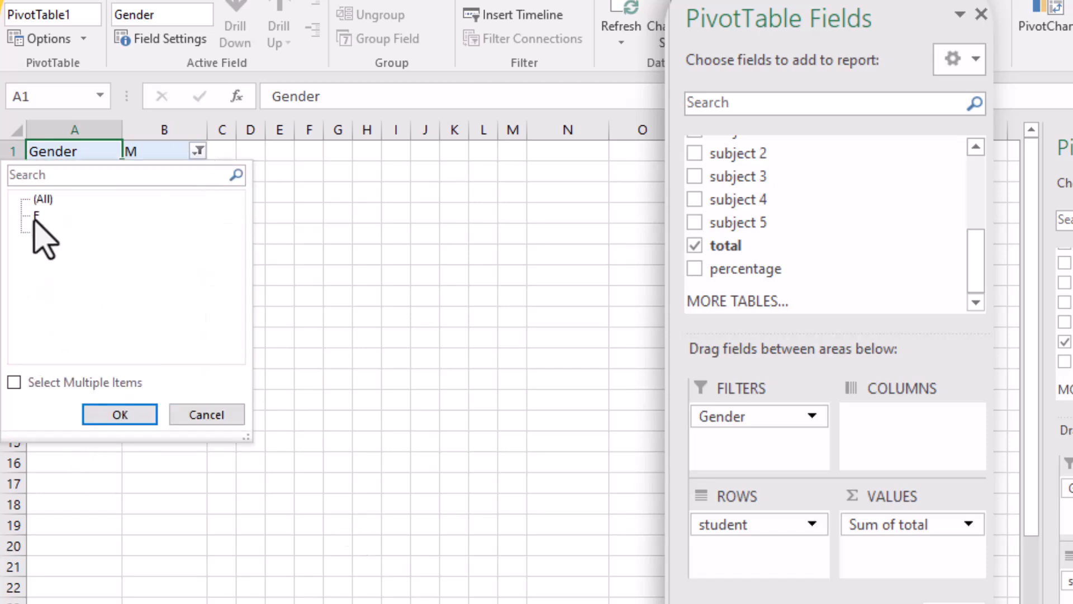
{"action": "left_click", "coordinate": [120, 415]}
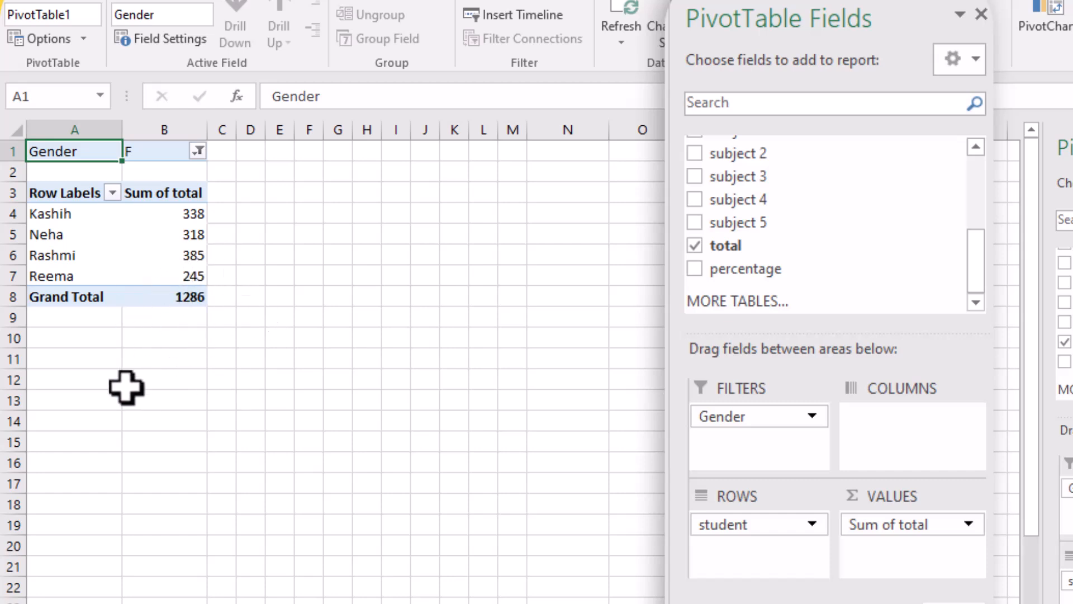
Step: Reset the PivotTable's Gender filter to (All)
{"action": "left_click", "coordinate": [199, 151]}
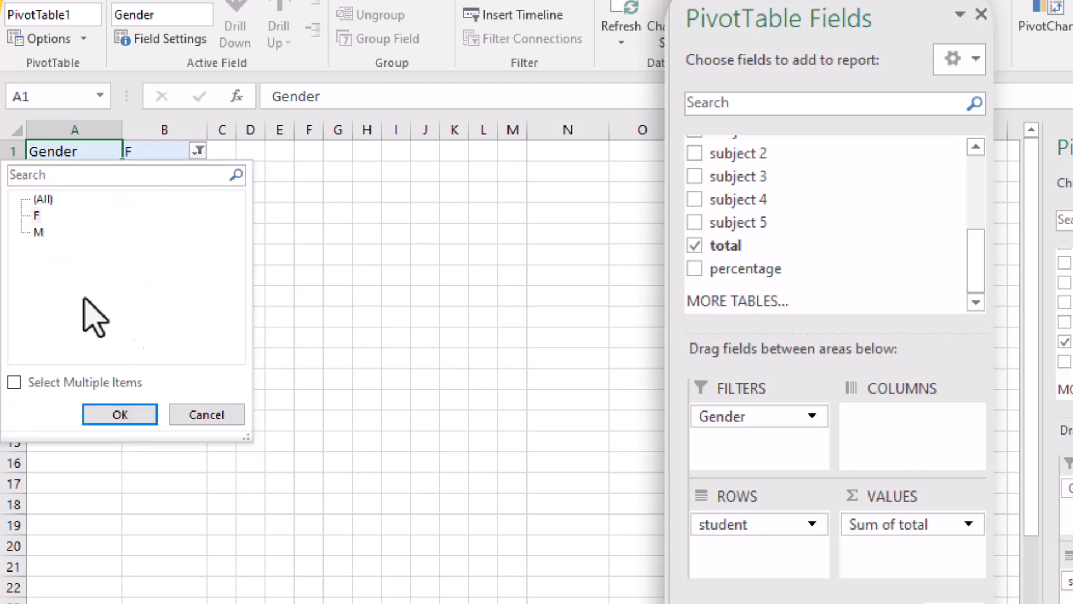
{"action": "left_click", "coordinate": [124, 414]}
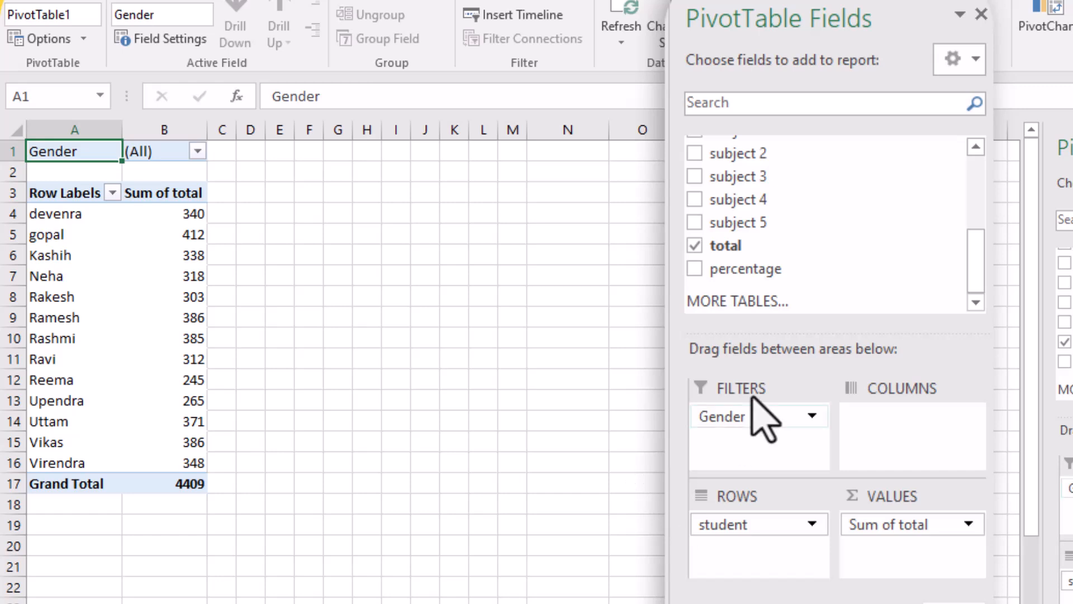
Step: Try adding the house field to the PivotTable's Filters area and undo the addition
{"action": "left_click_drag", "start_coordinate": [981, 280], "coordinate": [992, 195]}
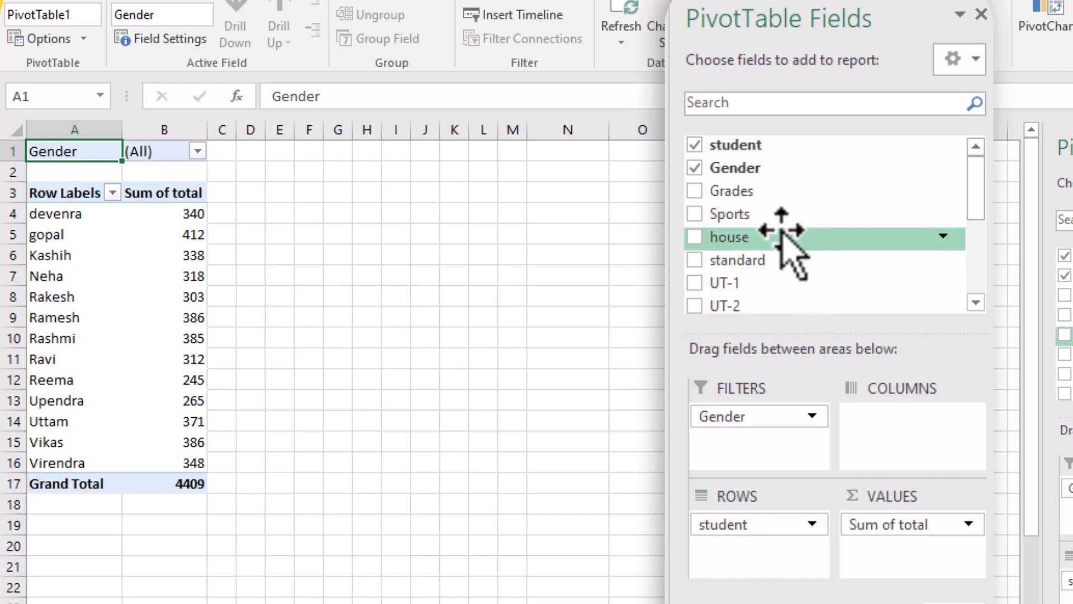
{"action": "left_click_drag", "start_coordinate": [782, 238], "coordinate": [775, 455]}
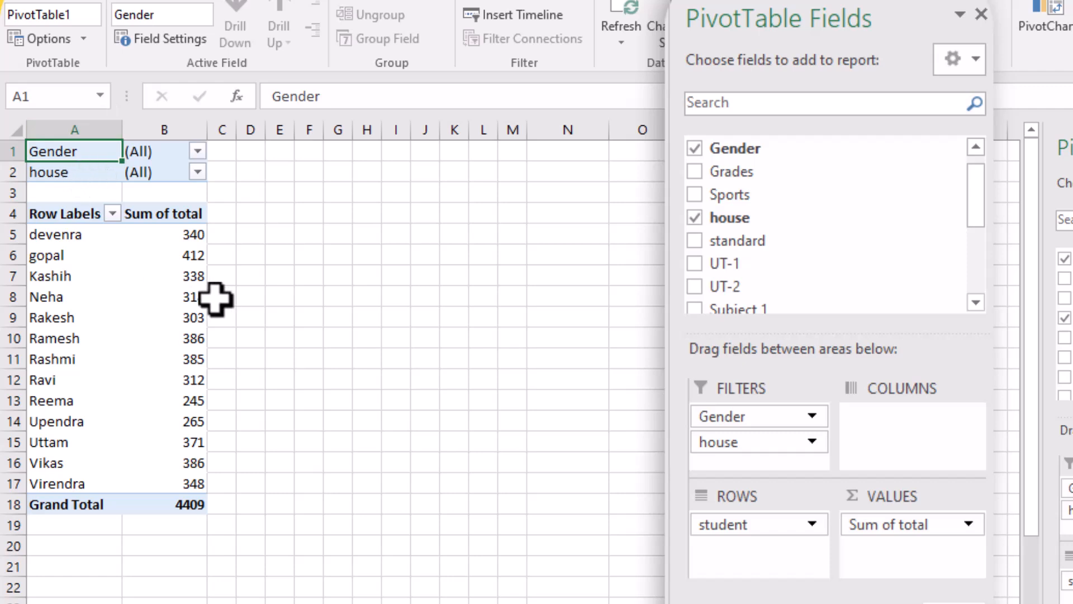
{"action": "key", "text": "ctrl+z"}
{"action": "key", "text": "ctrl+c"}
{"action": "left_click", "coordinate": [511, 318]}
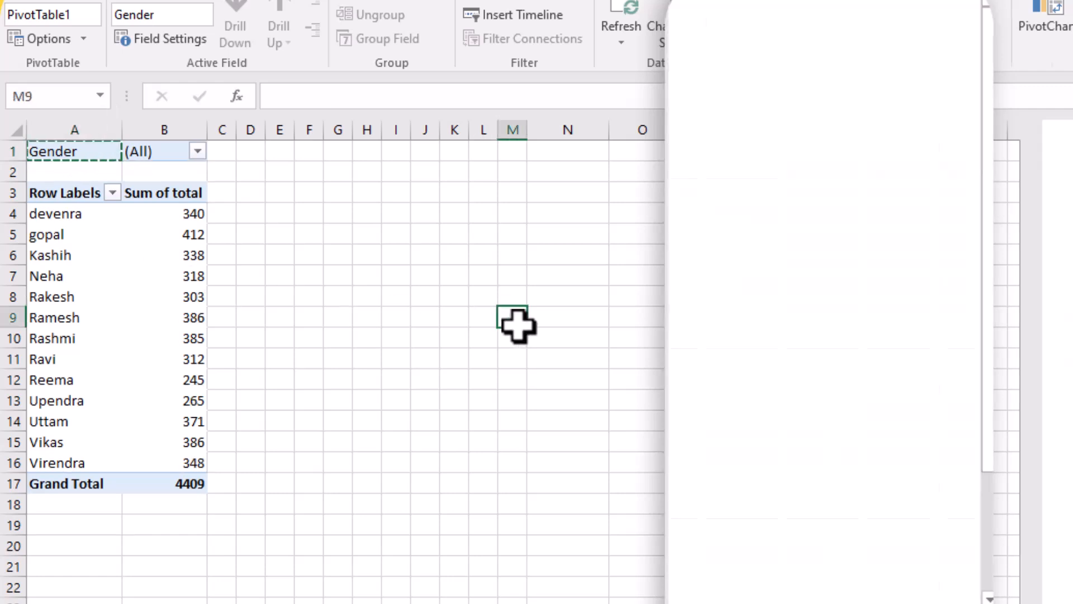
{"action": "left_click", "coordinate": [246, 151]}
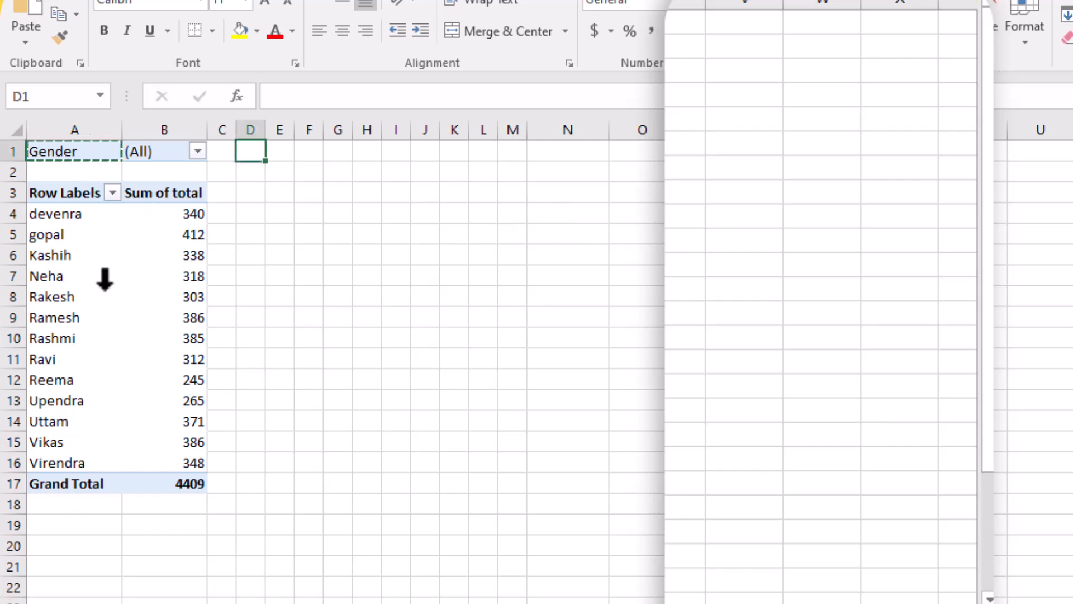
{"action": "left_click", "coordinate": [105, 286]}
{"action": "left_click", "coordinate": [200, 275]}
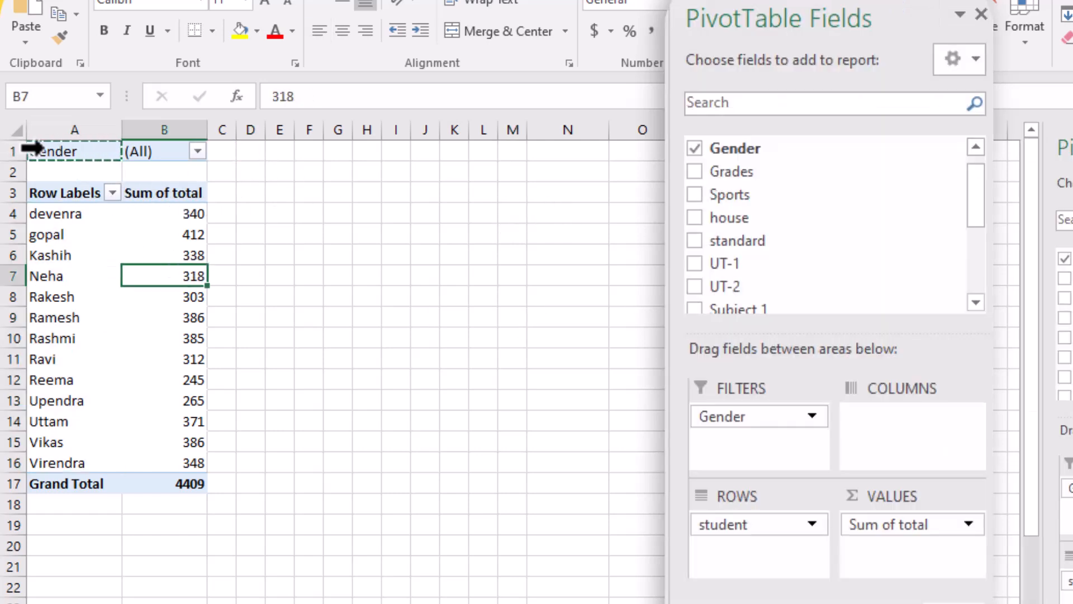
{"action": "left_click", "coordinate": [31, 148]}
{"action": "left_click", "coordinate": [19, 131]}
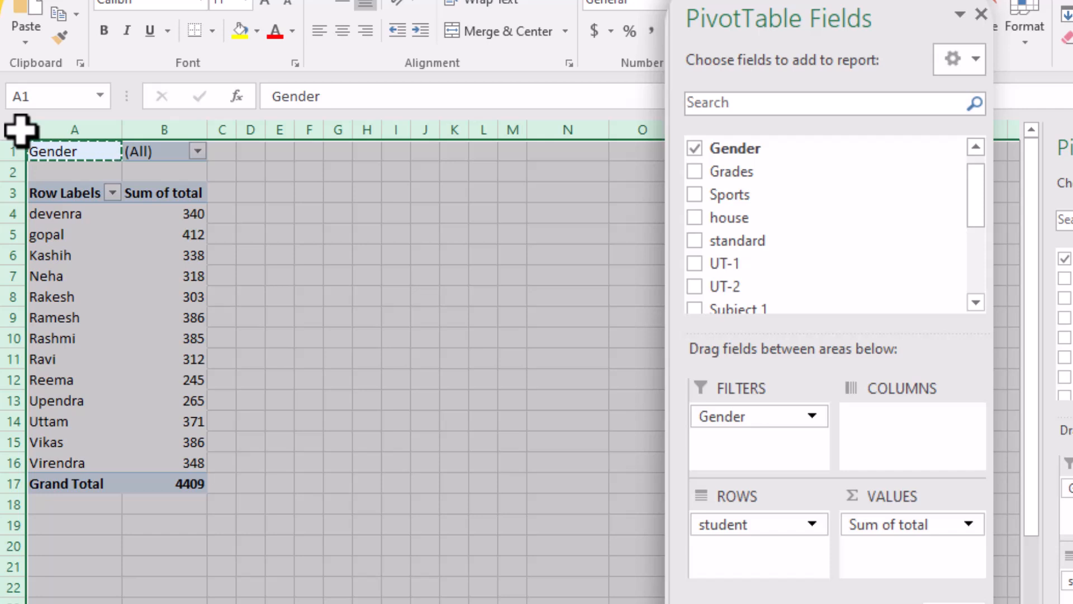
{"action": "left_click", "coordinate": [42, 215]}
{"action": "left_click", "coordinate": [59, 193]}
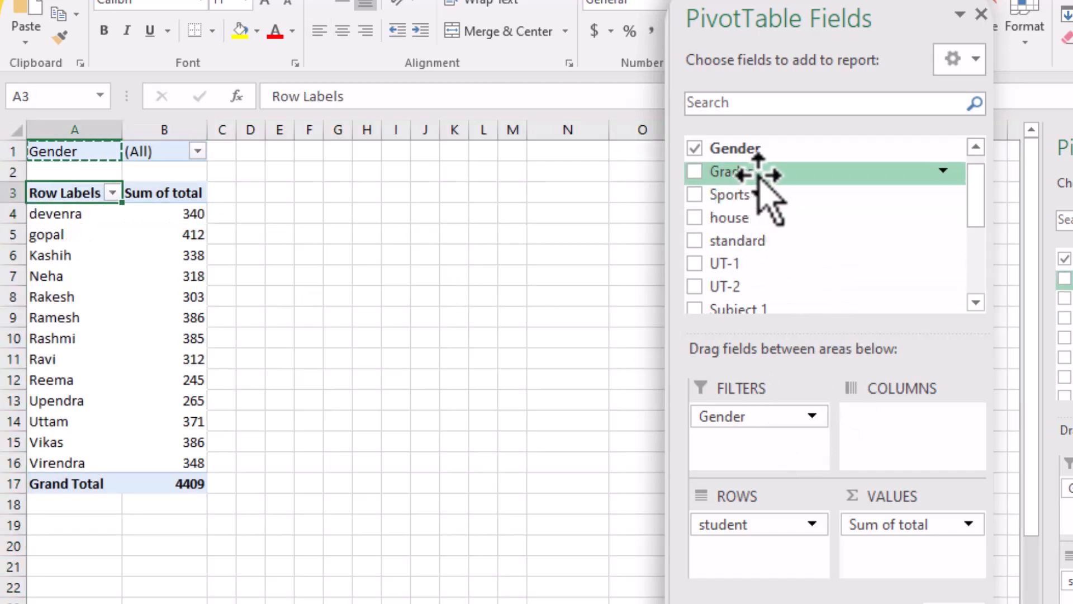
Step: Add the house field to the Filters area below Gender and filter the report to Gender M
{"action": "left_click_drag", "start_coordinate": [765, 218], "coordinate": [741, 447]}
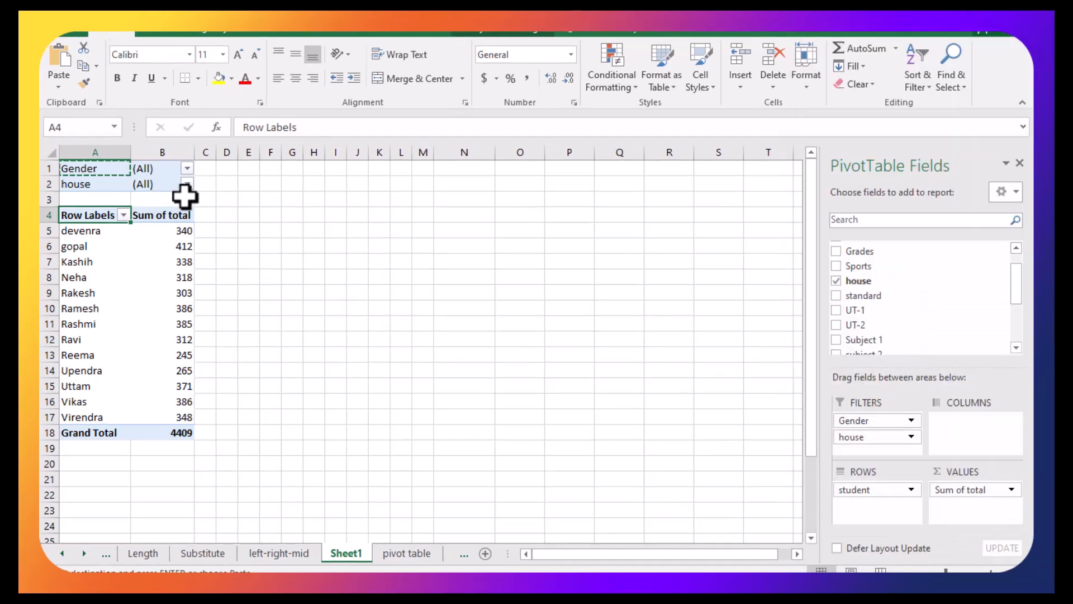
{"action": "left_click", "coordinate": [186, 168]}
{"action": "left_click", "coordinate": [69, 230]}
{"action": "left_click", "coordinate": [139, 366]}
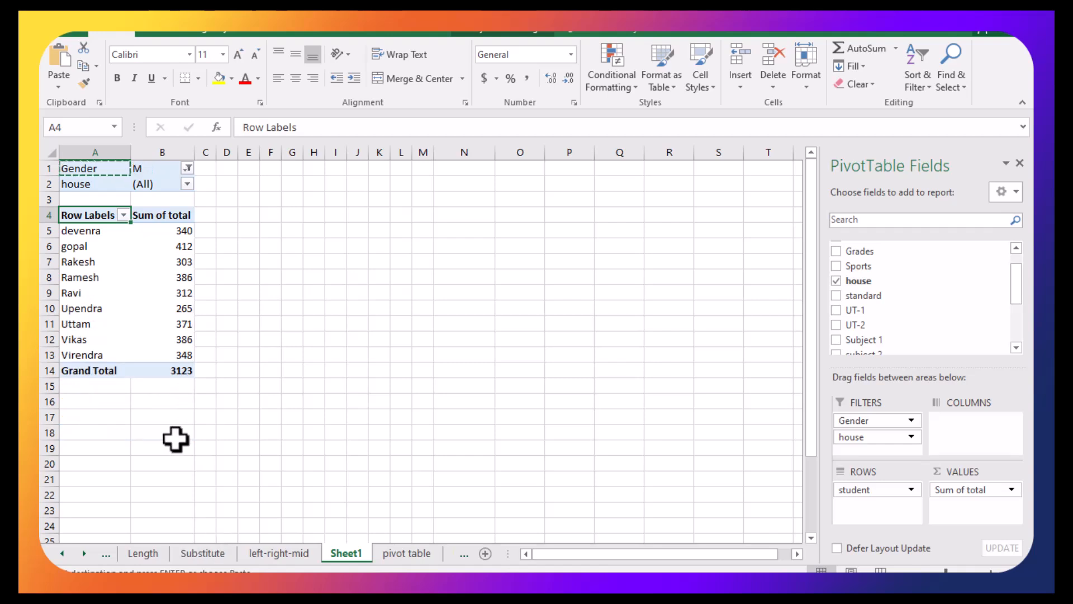
Step: Filter the PivotTable report by house to show only blue
{"action": "left_click", "coordinate": [186, 184]}
{"action": "left_click", "coordinate": [73, 230]}
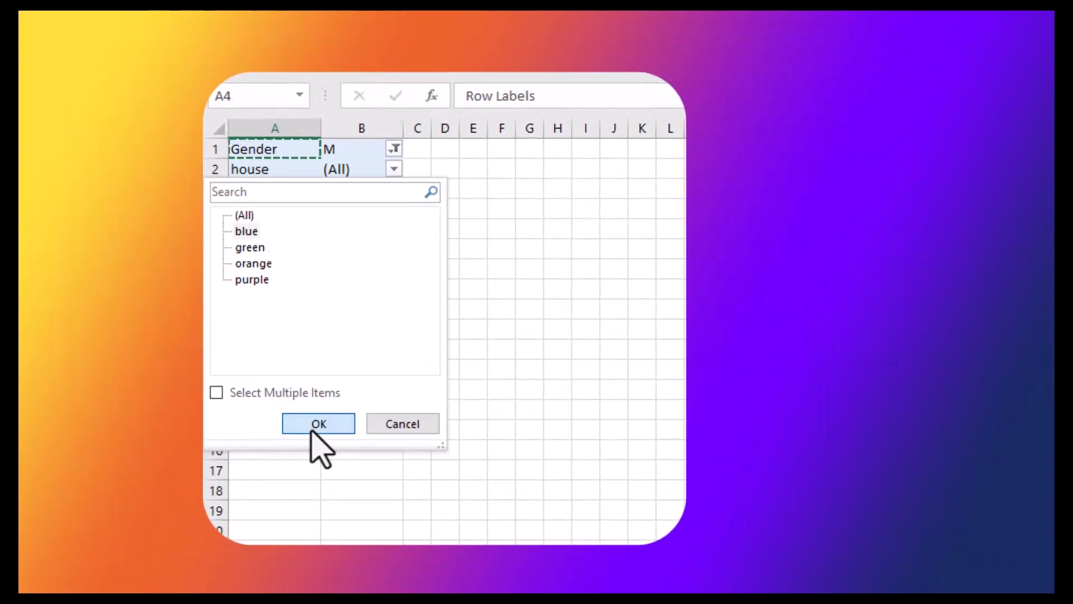
{"action": "left_click", "coordinate": [144, 388]}
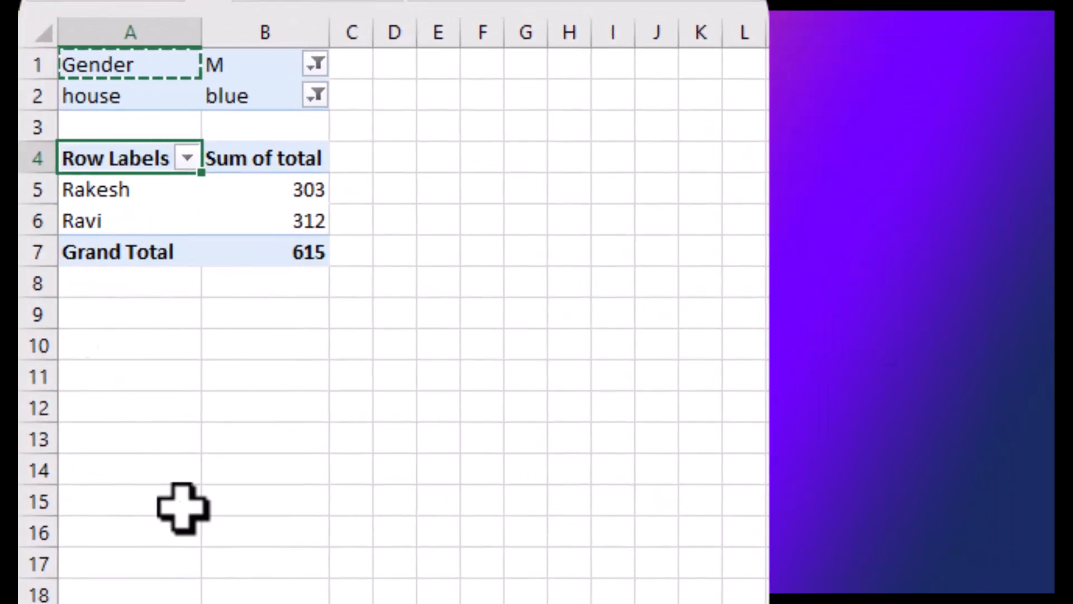
Step: Set the PivotTable's house filter to green
{"action": "left_click", "coordinate": [316, 96]}
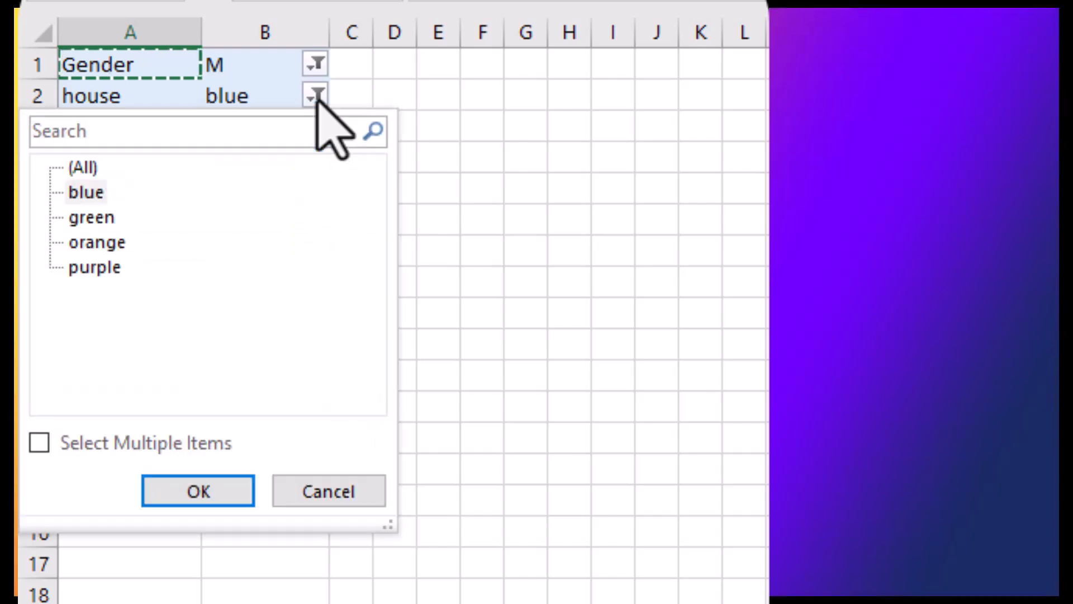
{"action": "left_click", "coordinate": [91, 217]}
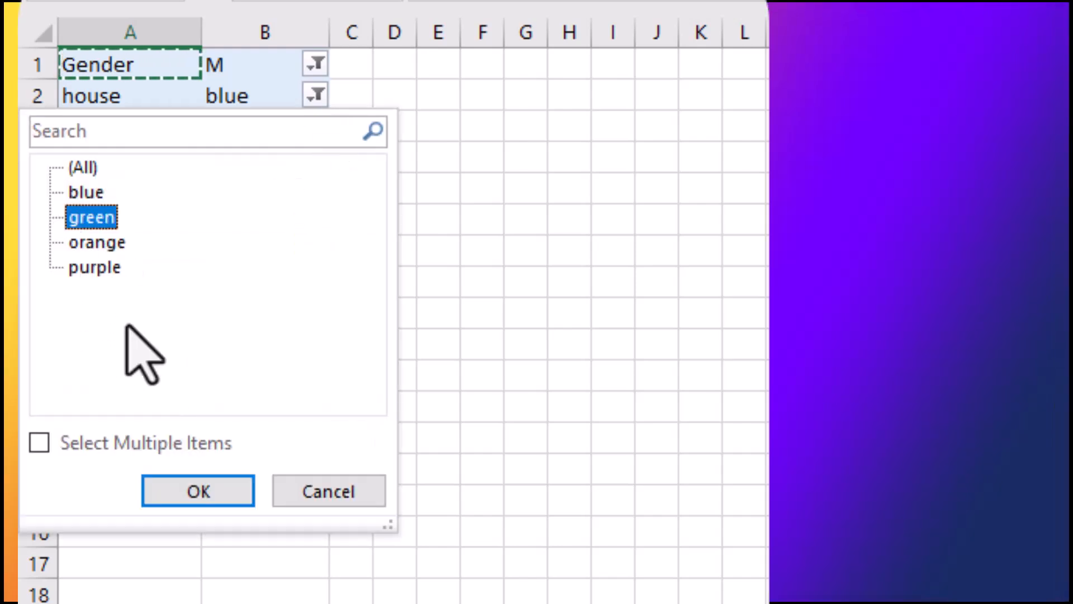
{"action": "left_click", "coordinate": [185, 492]}
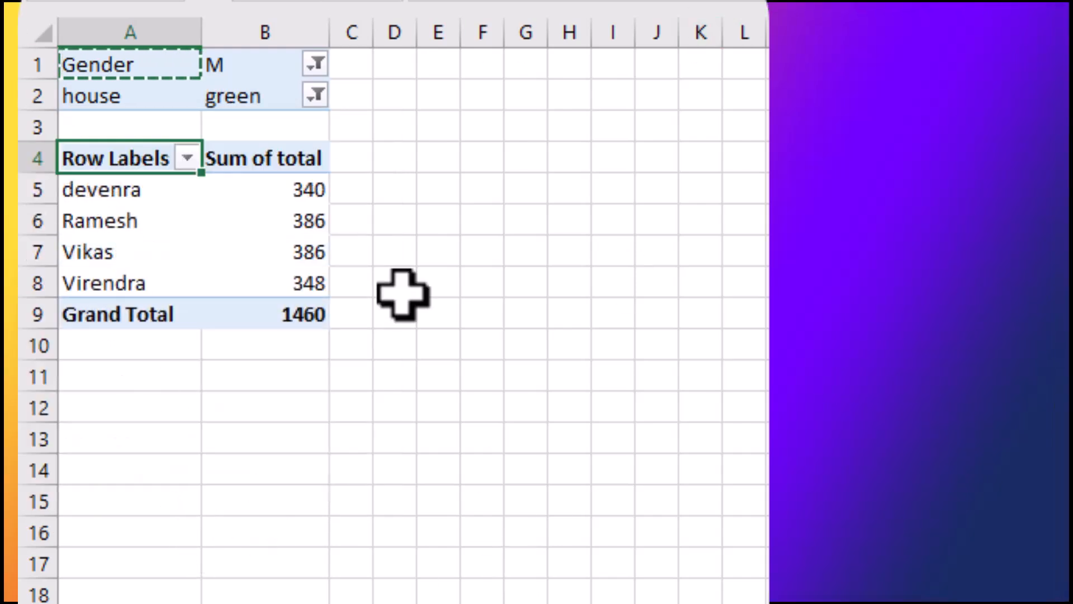
Step: Set the PivotTable's Gender filter to F and its house filter to blue
{"action": "left_click", "coordinate": [315, 65]}
{"action": "left_click", "coordinate": [73, 162]}
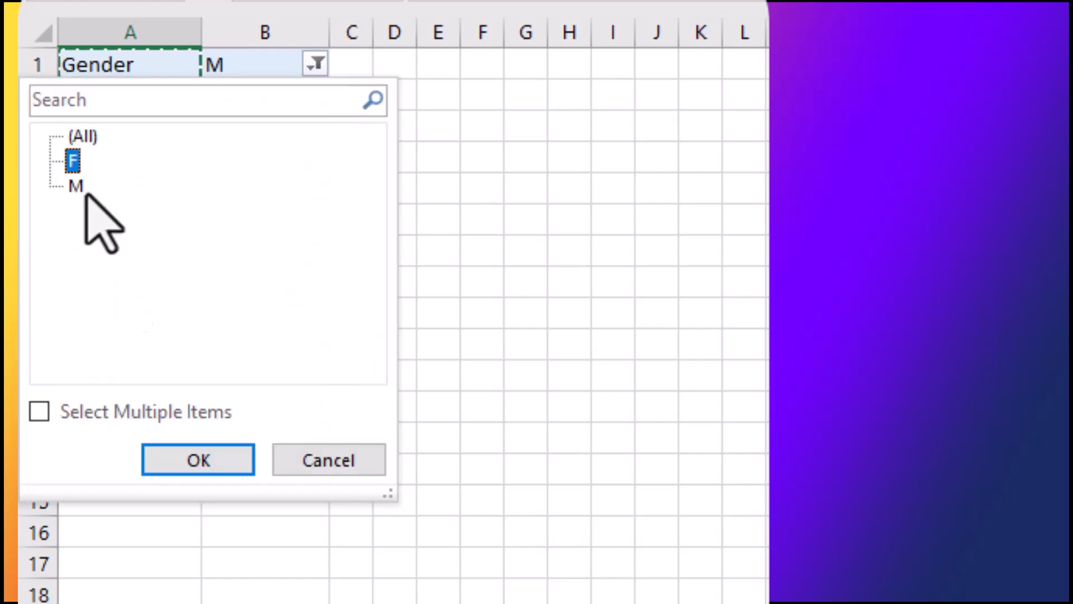
{"action": "left_click", "coordinate": [168, 461]}
{"action": "left_click", "coordinate": [315, 96]}
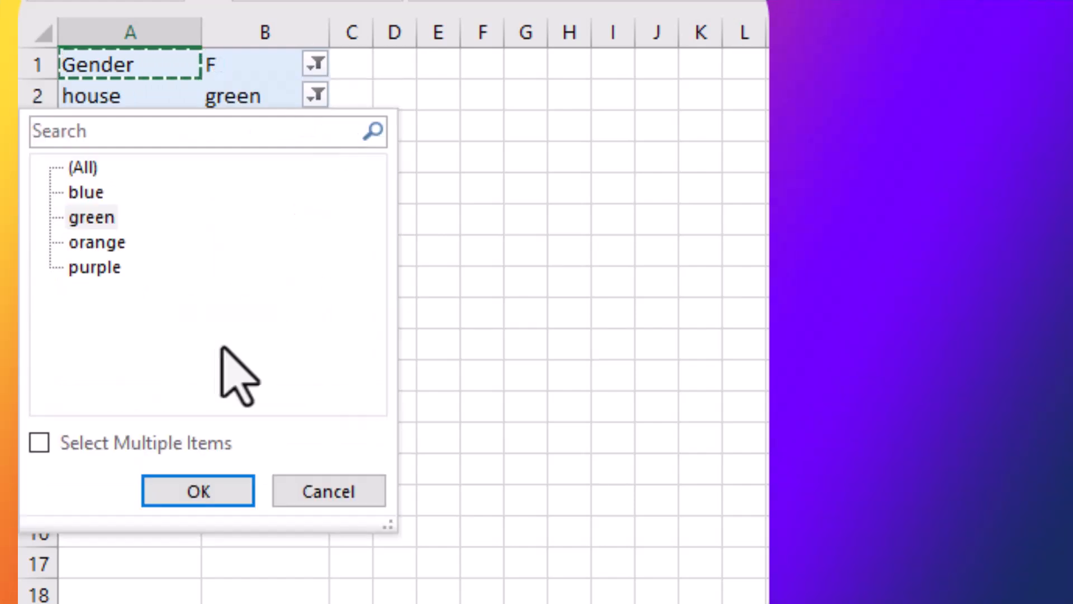
{"action": "left_click", "coordinate": [85, 191]}
{"action": "left_click", "coordinate": [198, 491]}
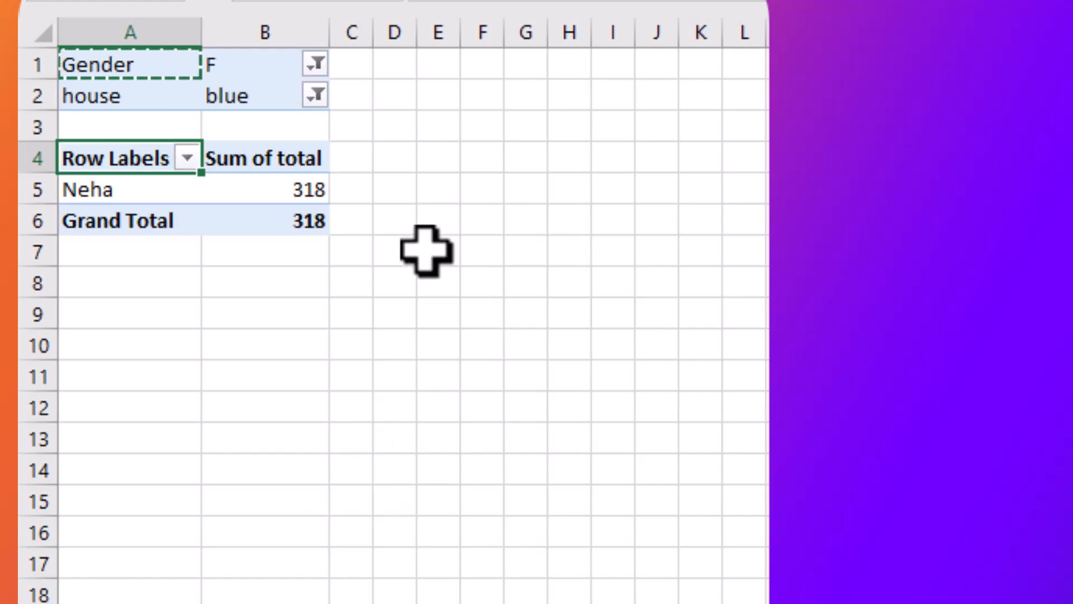
{"action": "mouse_move", "coordinate": [248, 196]}
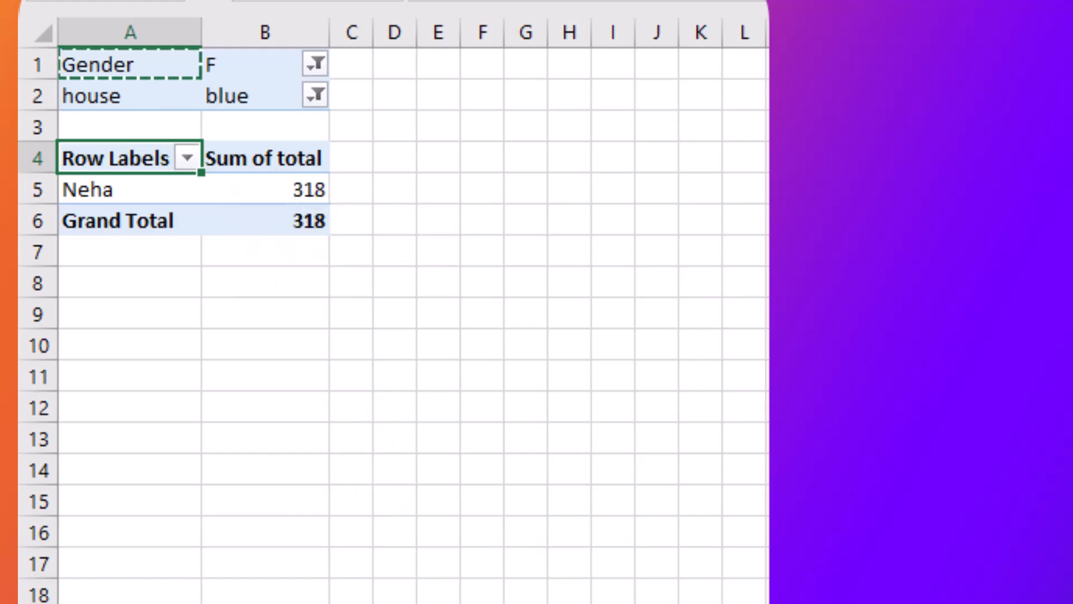